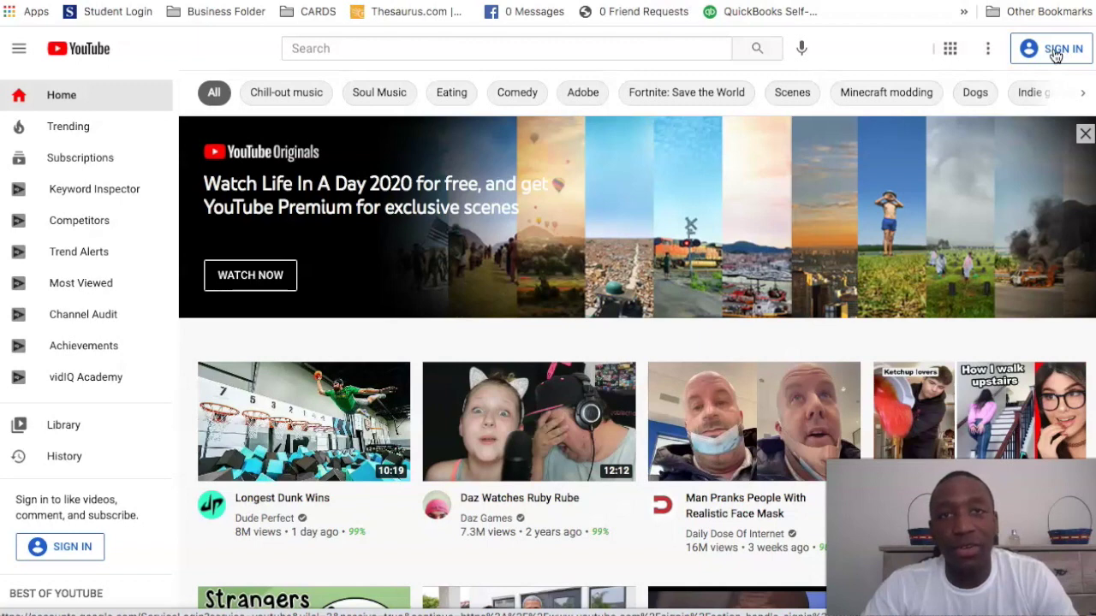
From YouTube sign-in, choose another account and create a new 'To manage my business' Google account
click(1056, 55)
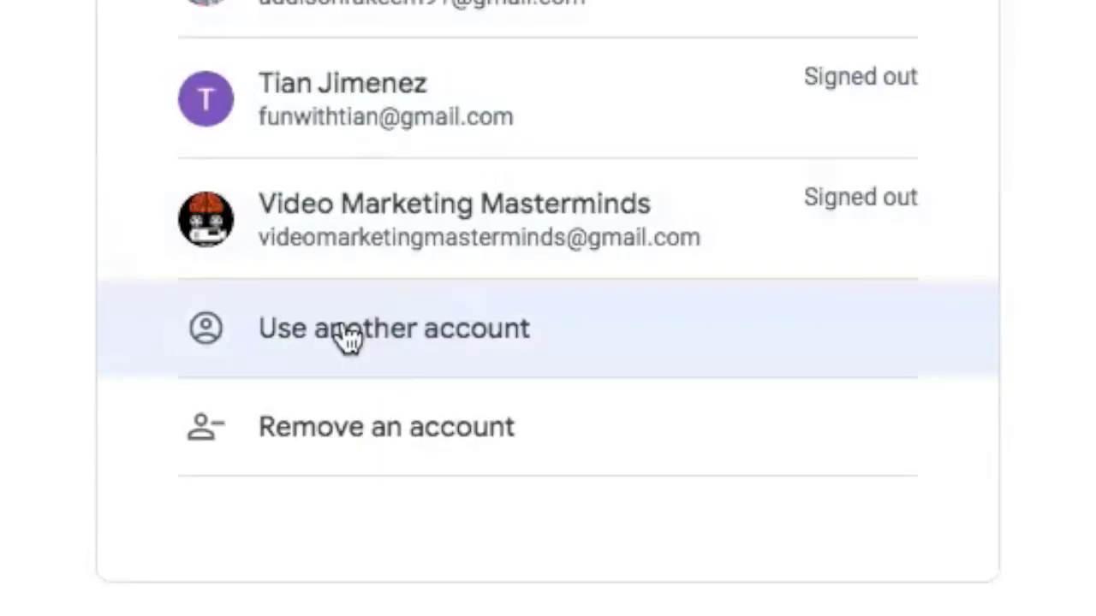
click(346, 334)
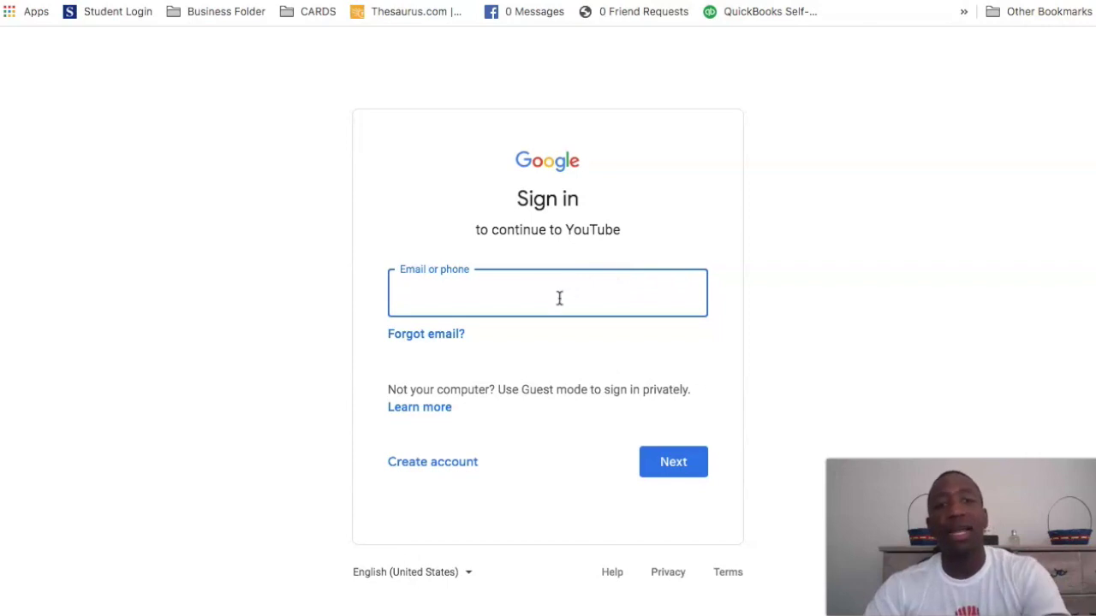
click(424, 466)
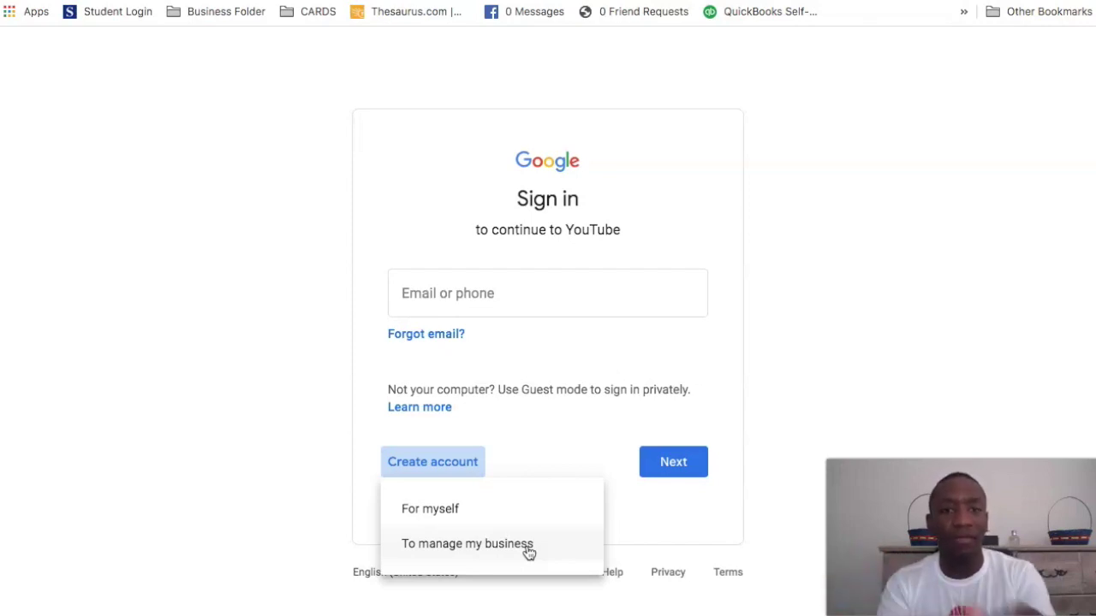
click(466, 544)
Enter the account holder's first and last name, Gmail username and password, and submit them
click(328, 218)
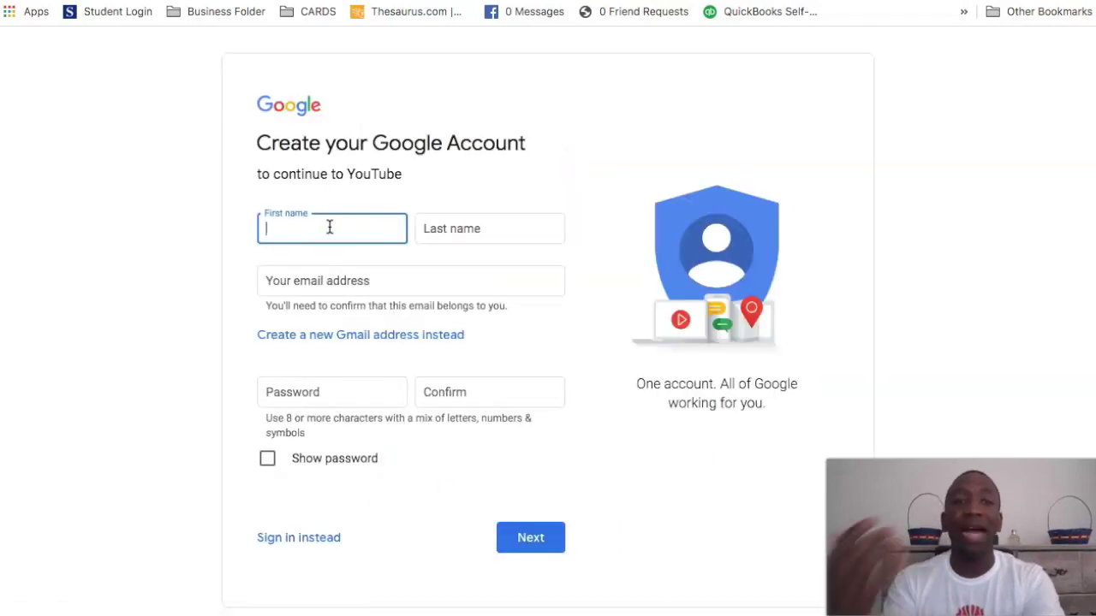
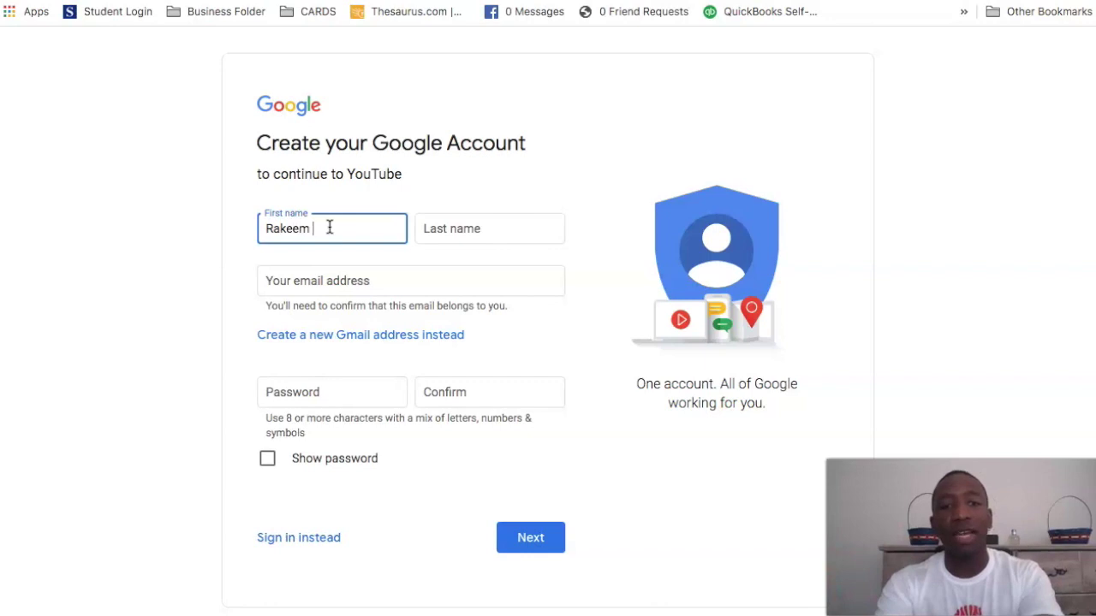
click(469, 227)
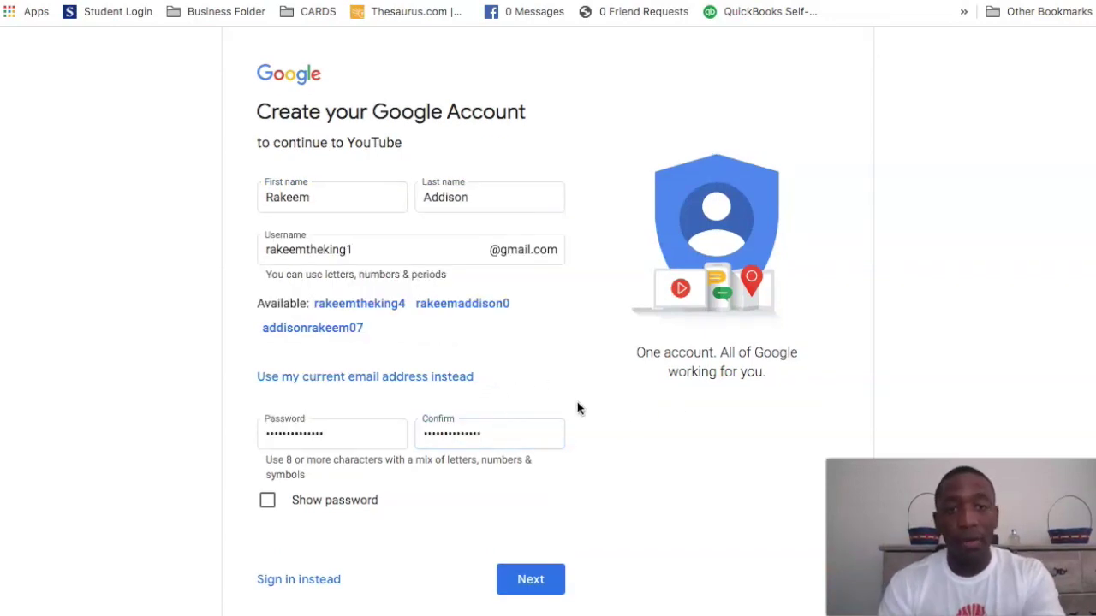
scroll(577, 409, down, 1)
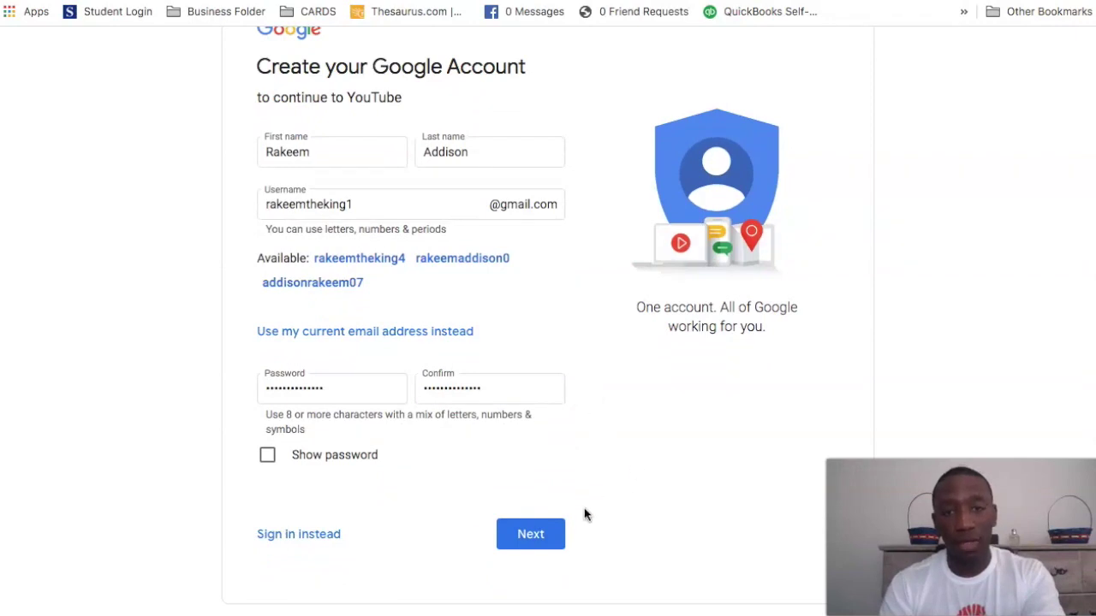
click(531, 540)
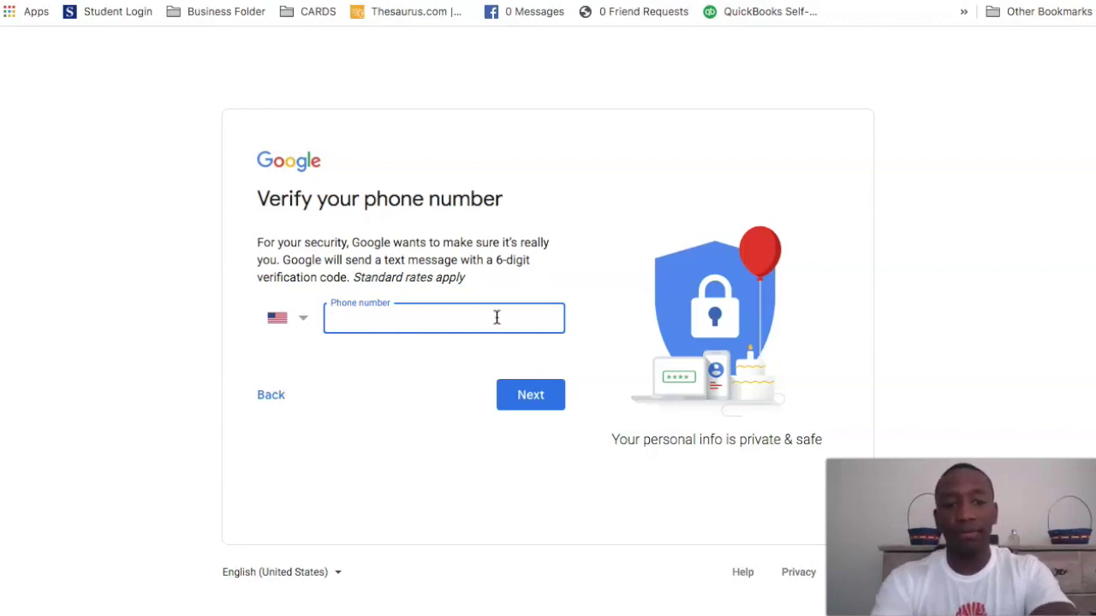
Paste the phone number, then enter and submit the six-digit code texted to it
key(ctrl+v)
click(538, 398)
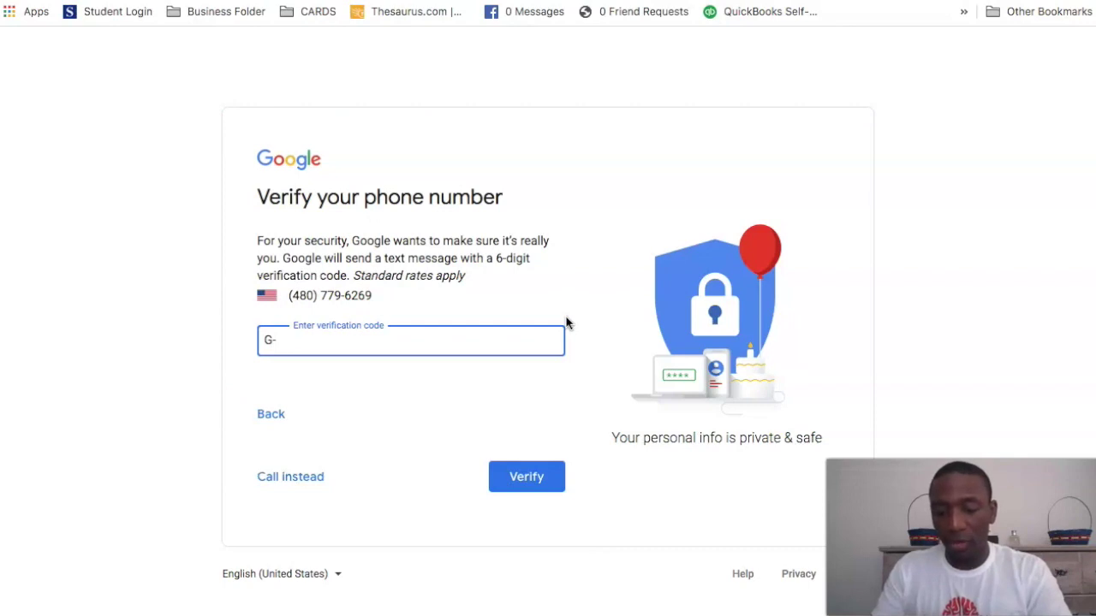
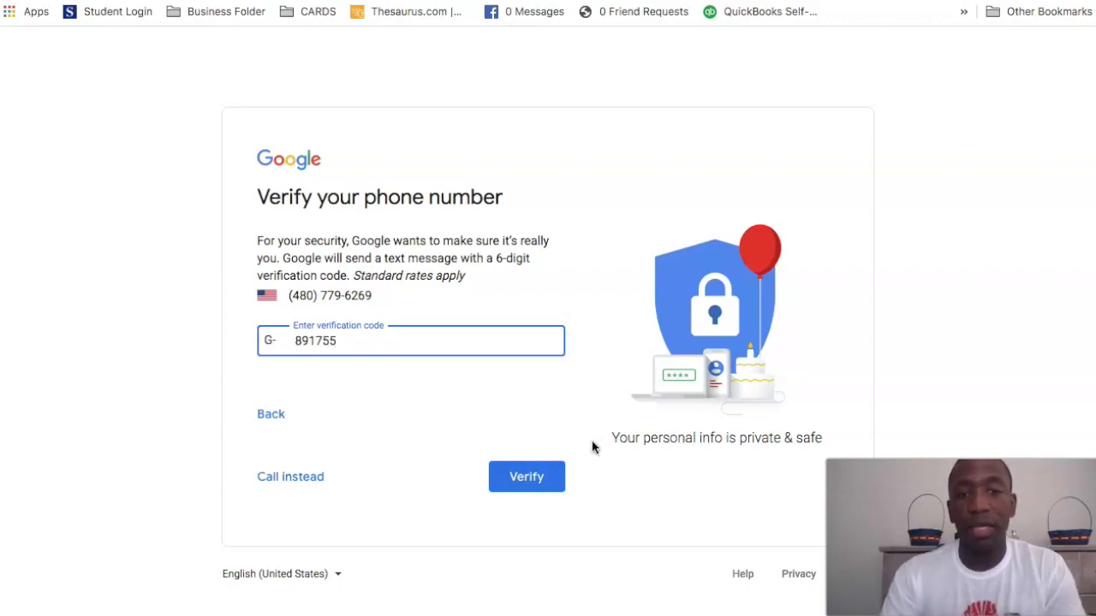
click(506, 485)
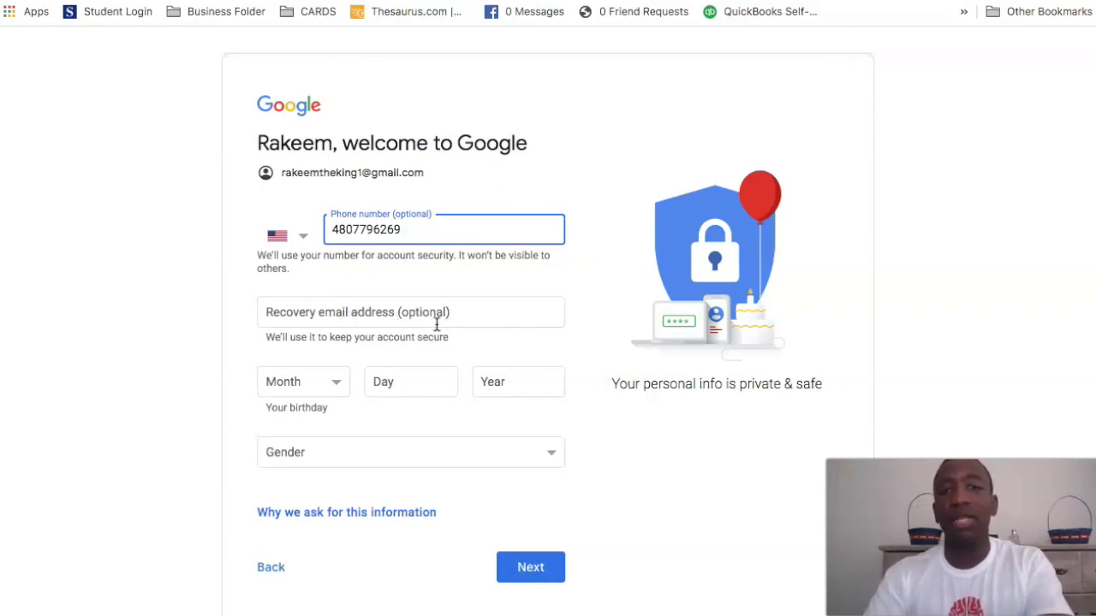
click(335, 387)
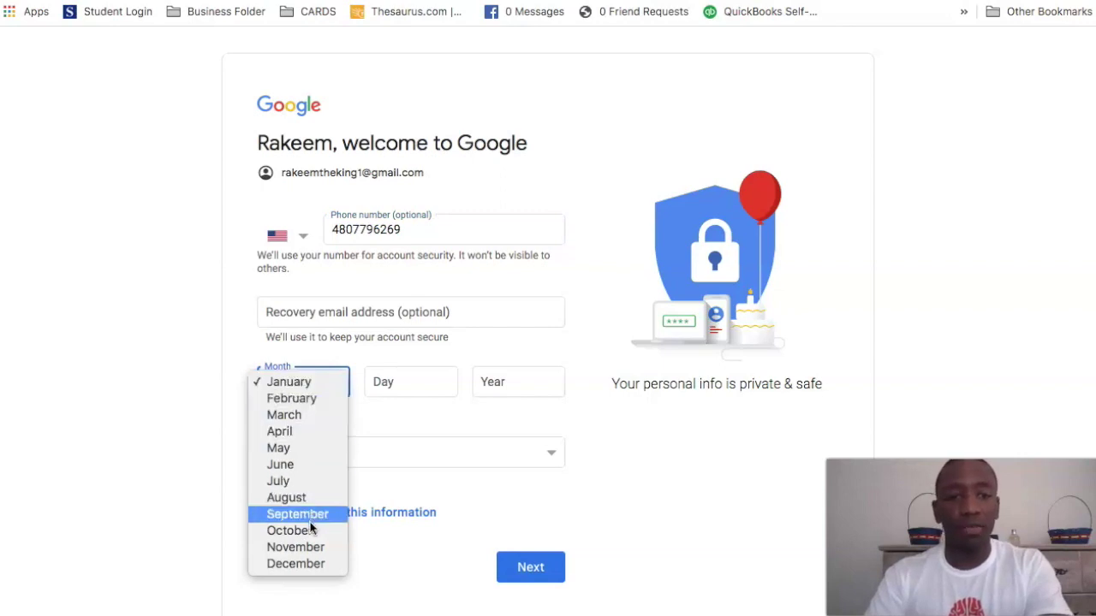
click(310, 531)
click(433, 382)
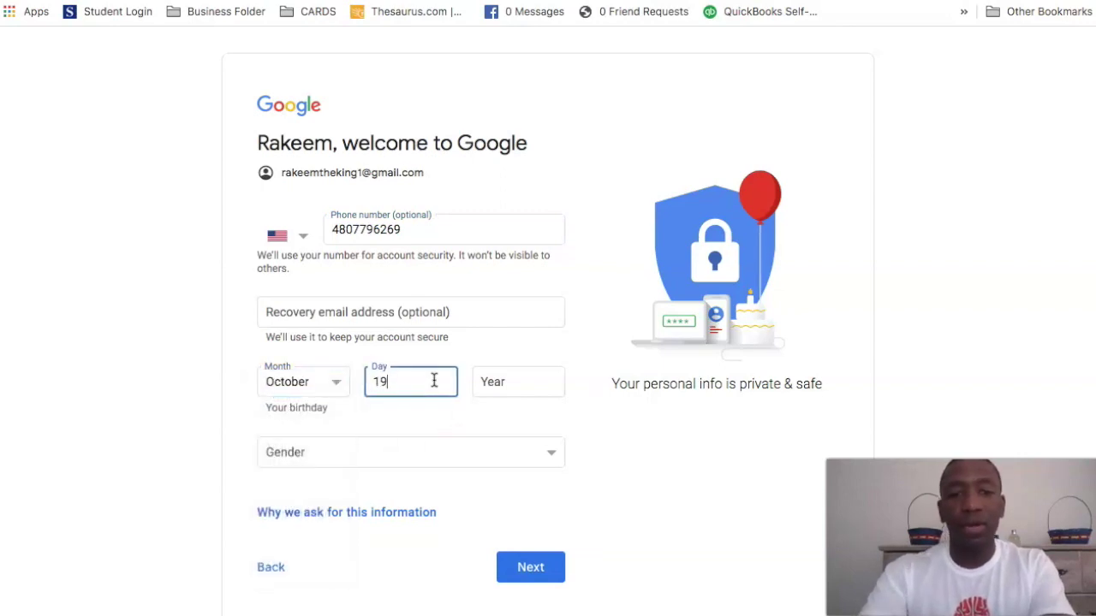
click(505, 386)
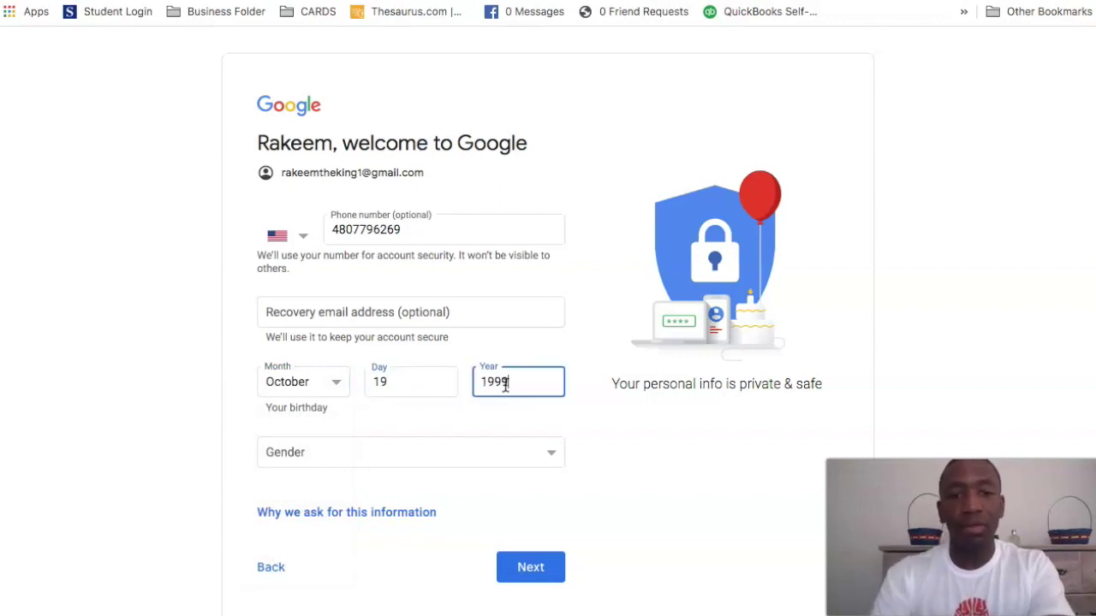
click(597, 357)
click(342, 458)
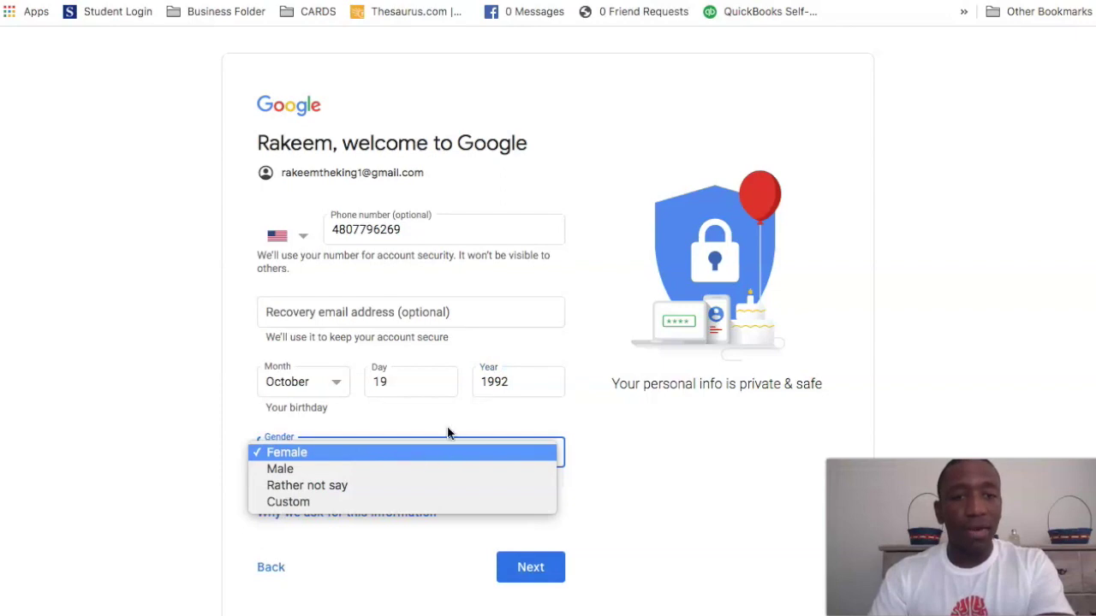
click(402, 470)
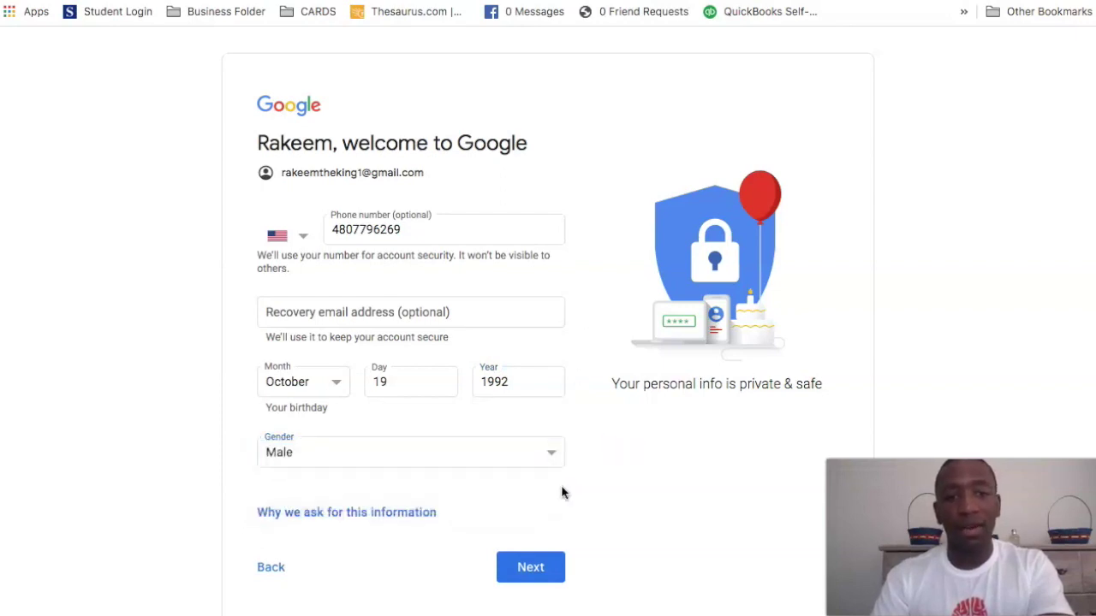
click(533, 569)
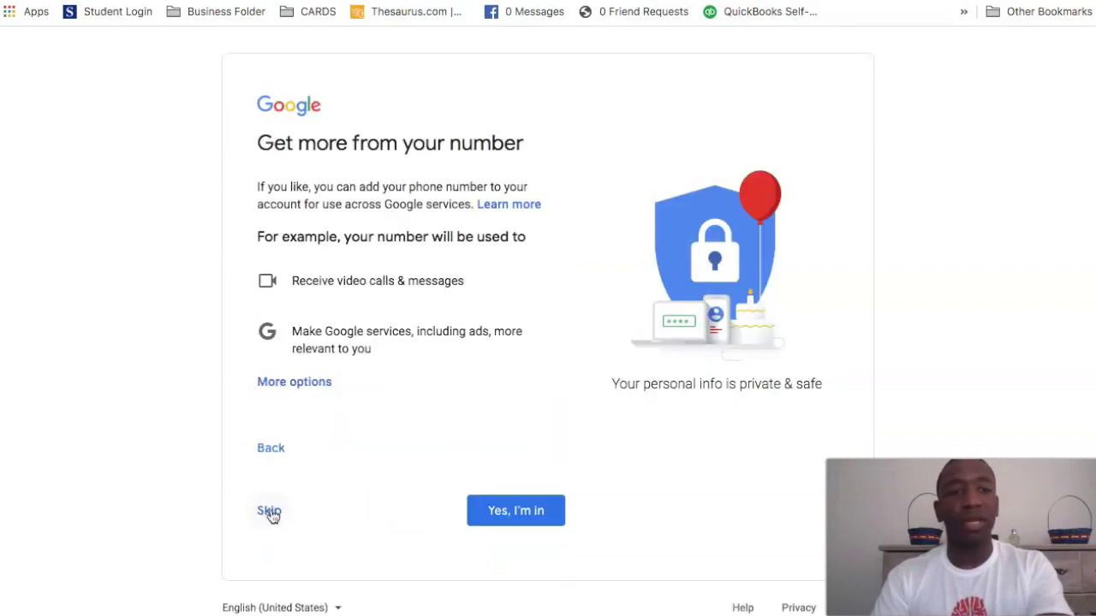
Skip extra phone use, agree to Privacy and Terms, and decline the Business Profile
click(268, 511)
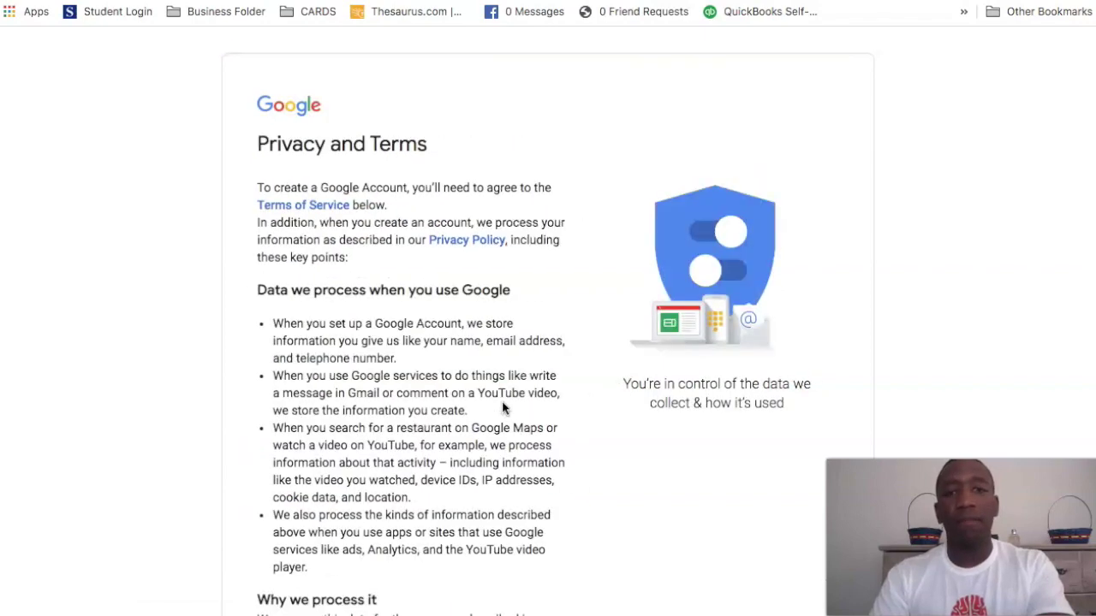
scroll(470, 376, down, 3)
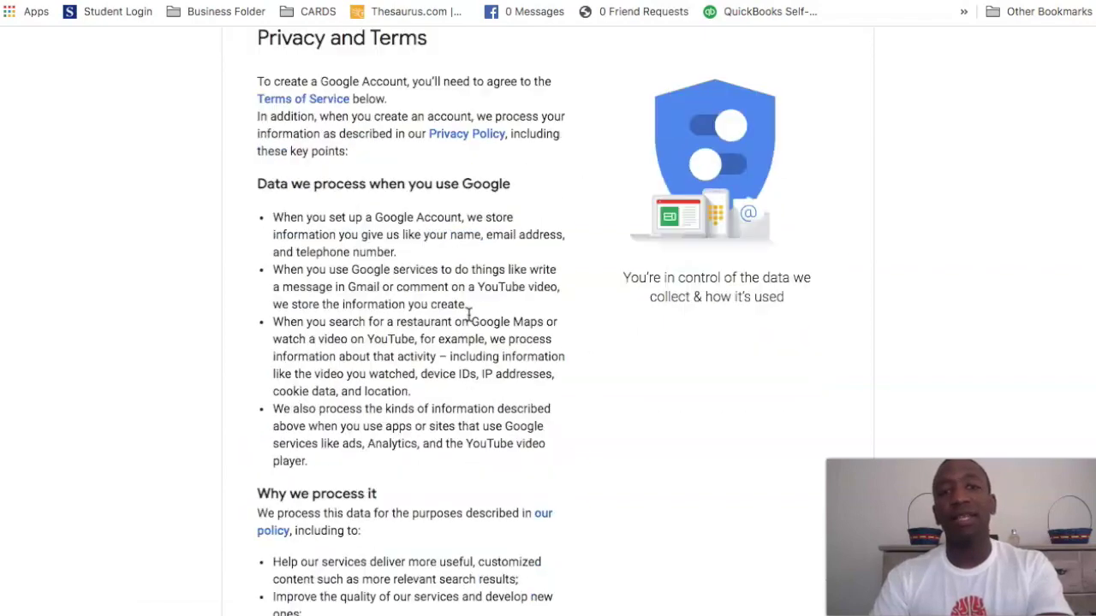
scroll(469, 317, down, 7)
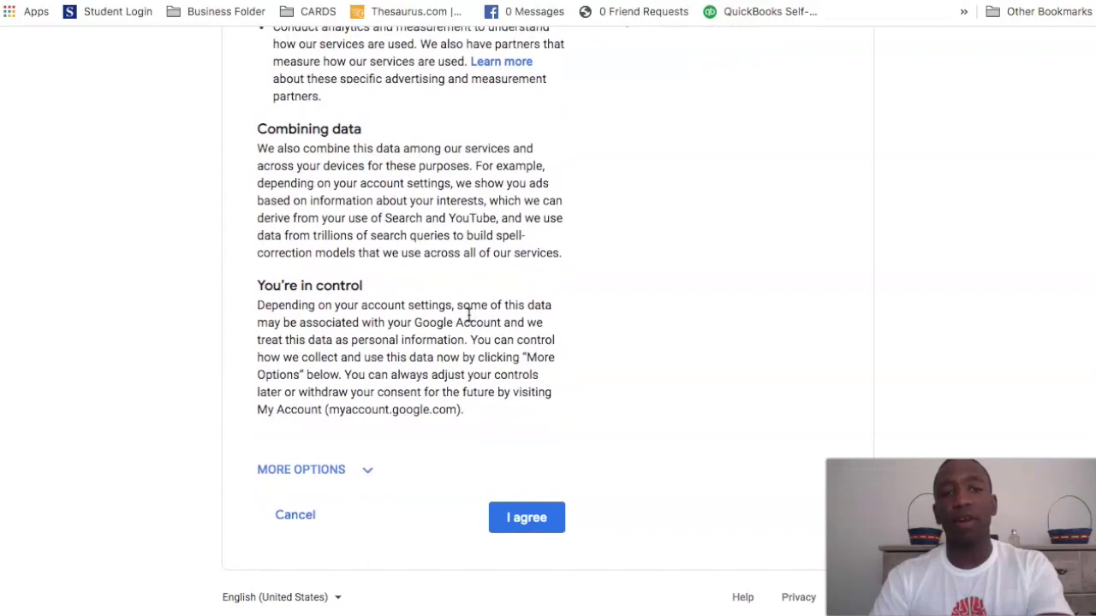
click(523, 520)
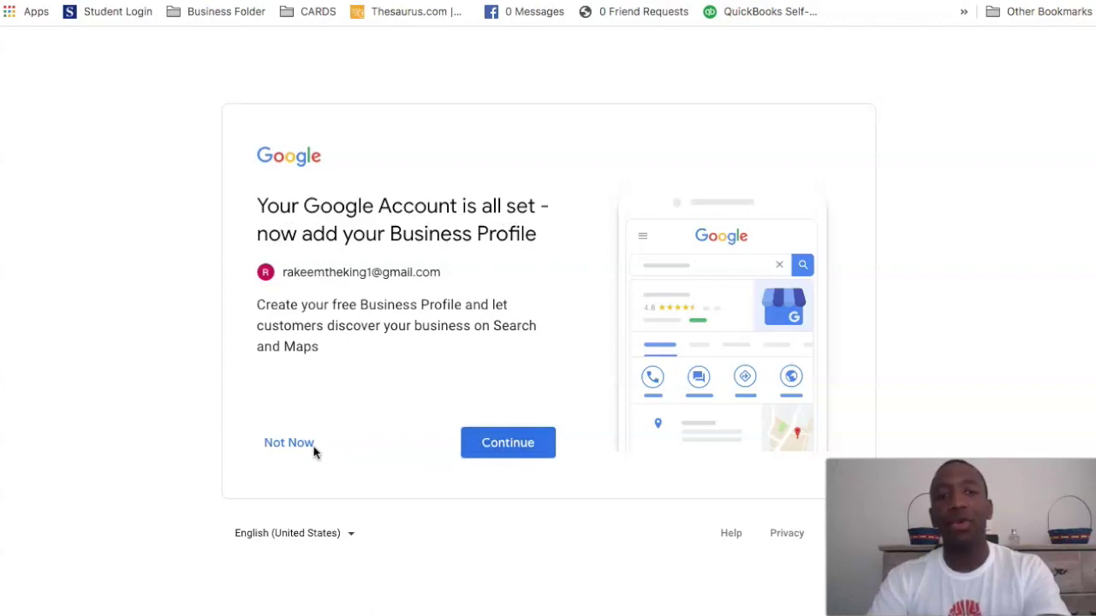
click(284, 449)
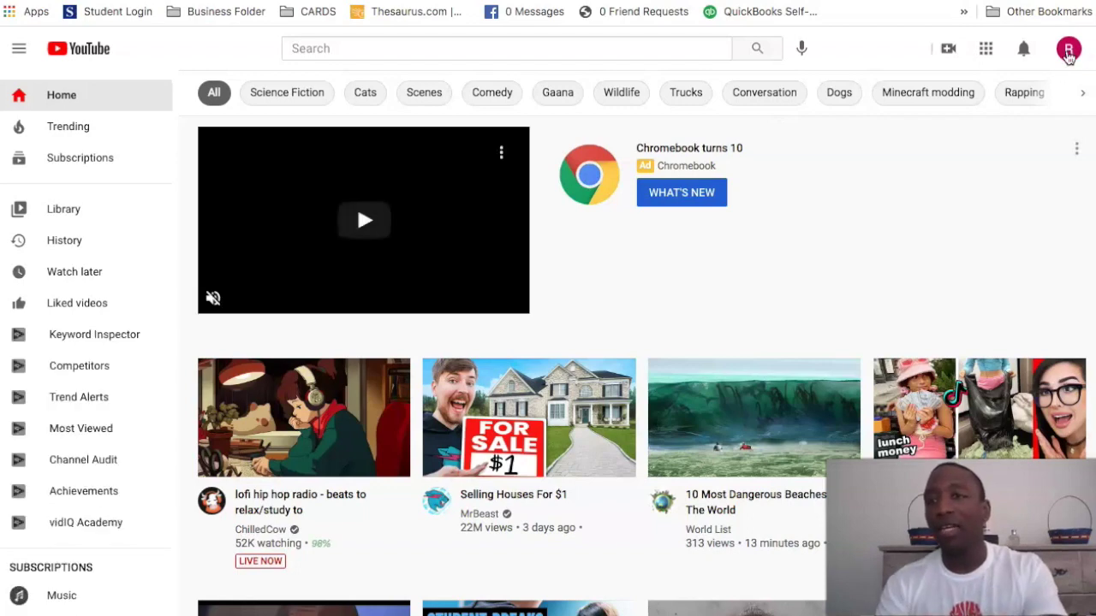
From the account menu, start Create a channel and choose the 'Use a custom name' option
click(1068, 52)
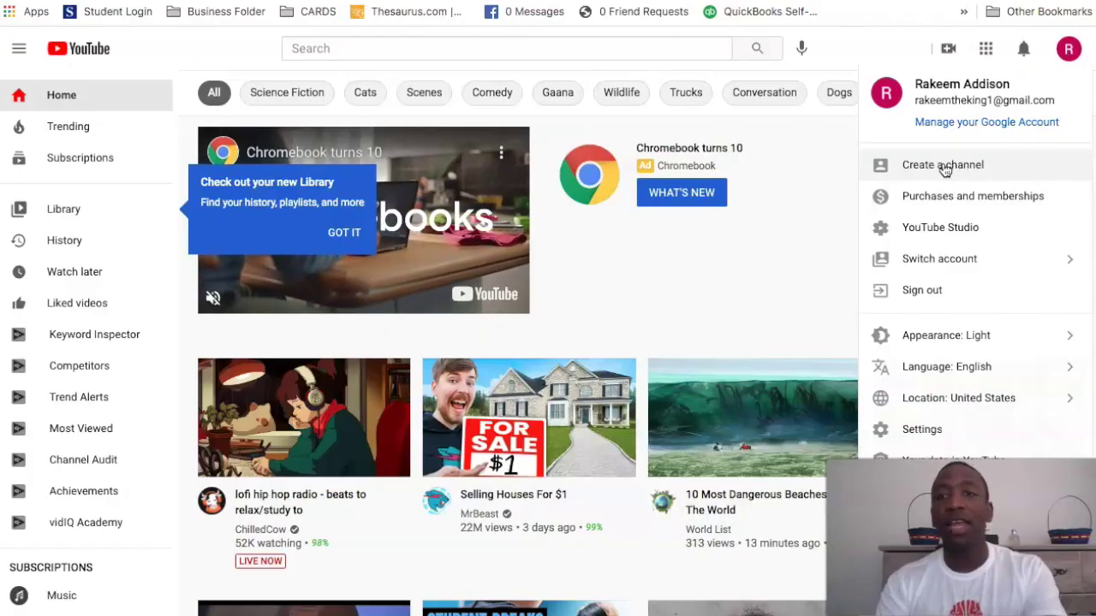
click(944, 168)
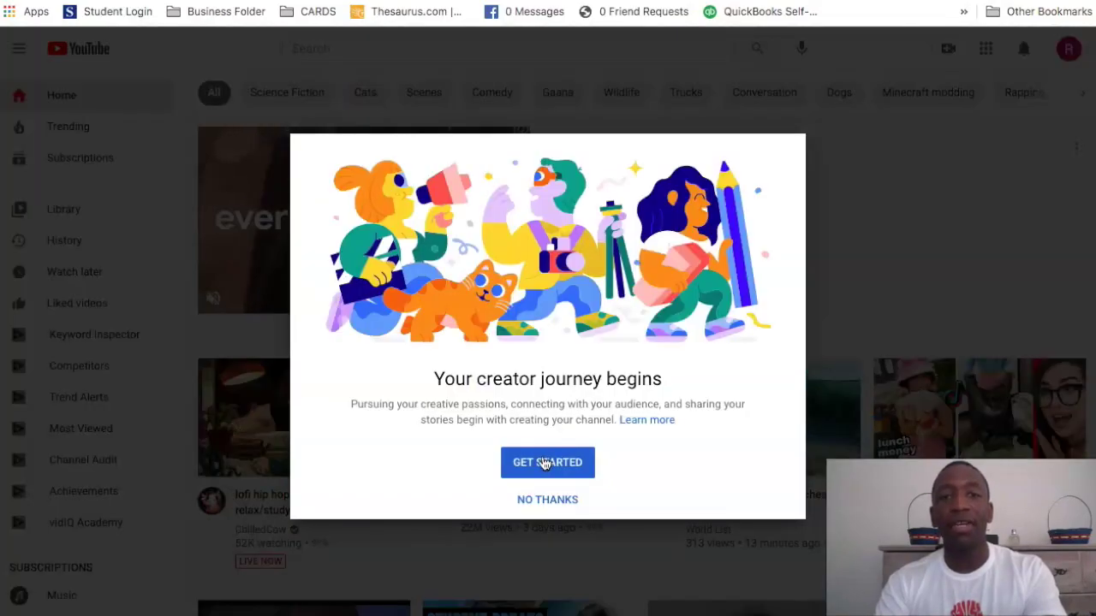
click(543, 463)
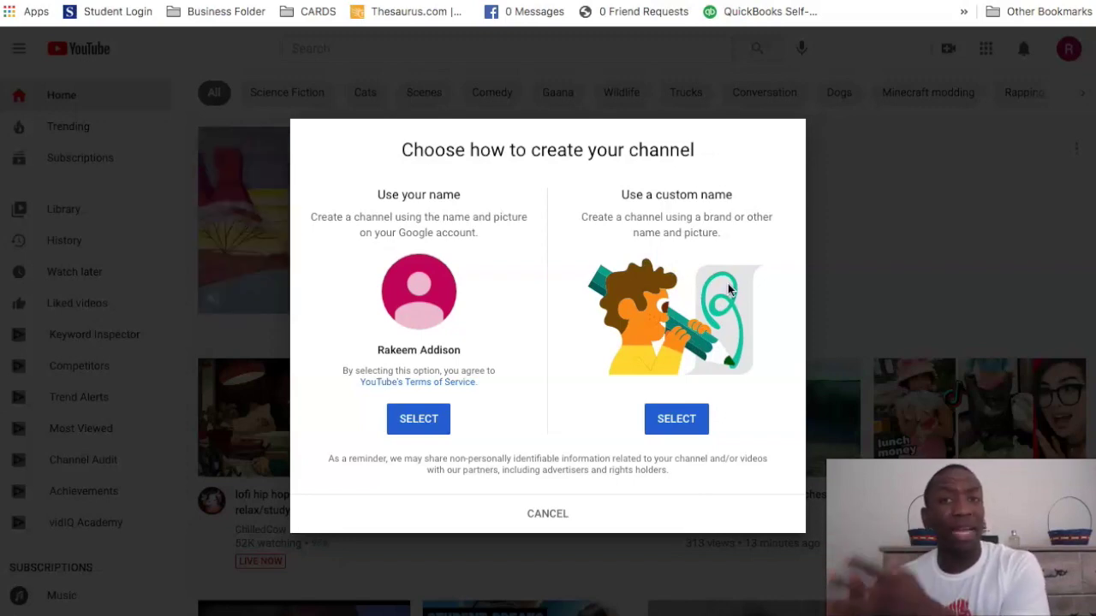
click(677, 419)
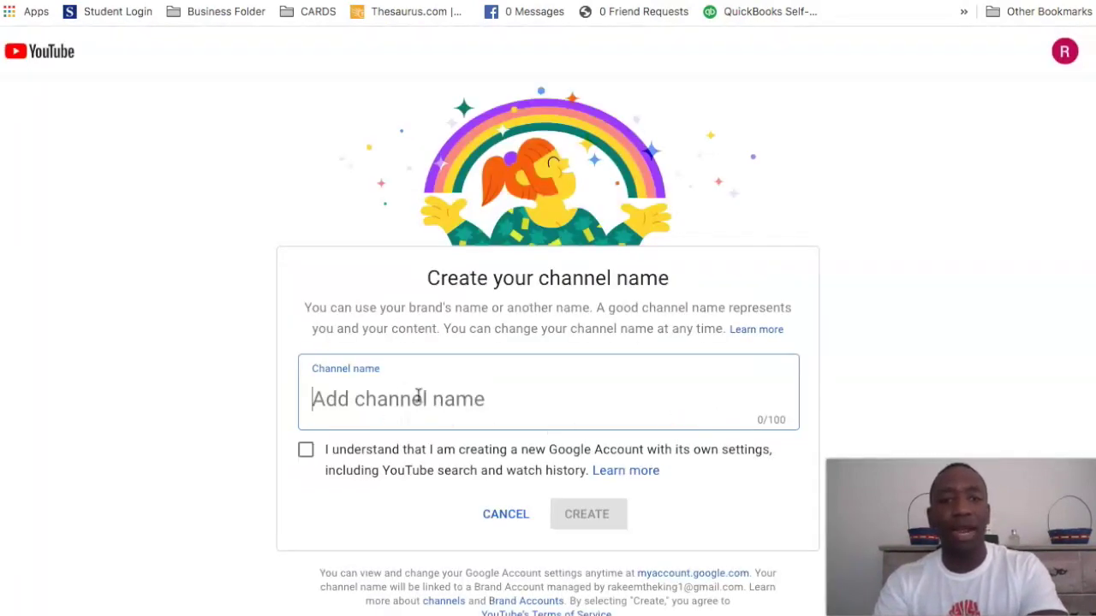
Name the channel 'Rakeem The King', accept the new Google Account notice, and create it
text(Ra)
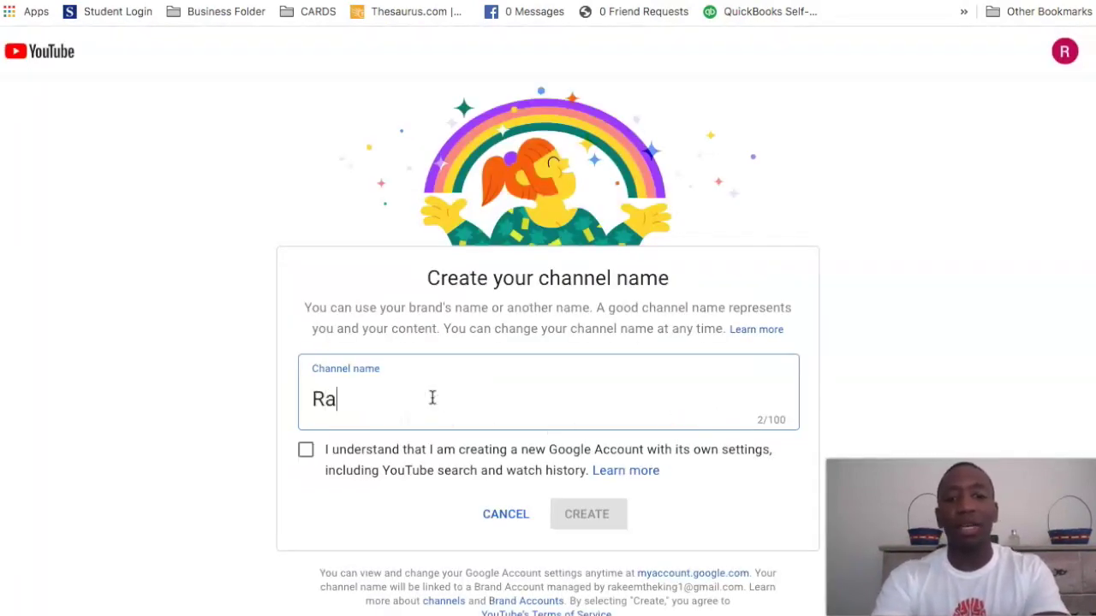
text(keem The king)
key(BackSpace)
key(BackSpace)
key(BackSpace)
key(BackSpace)
text(King)
click(671, 349)
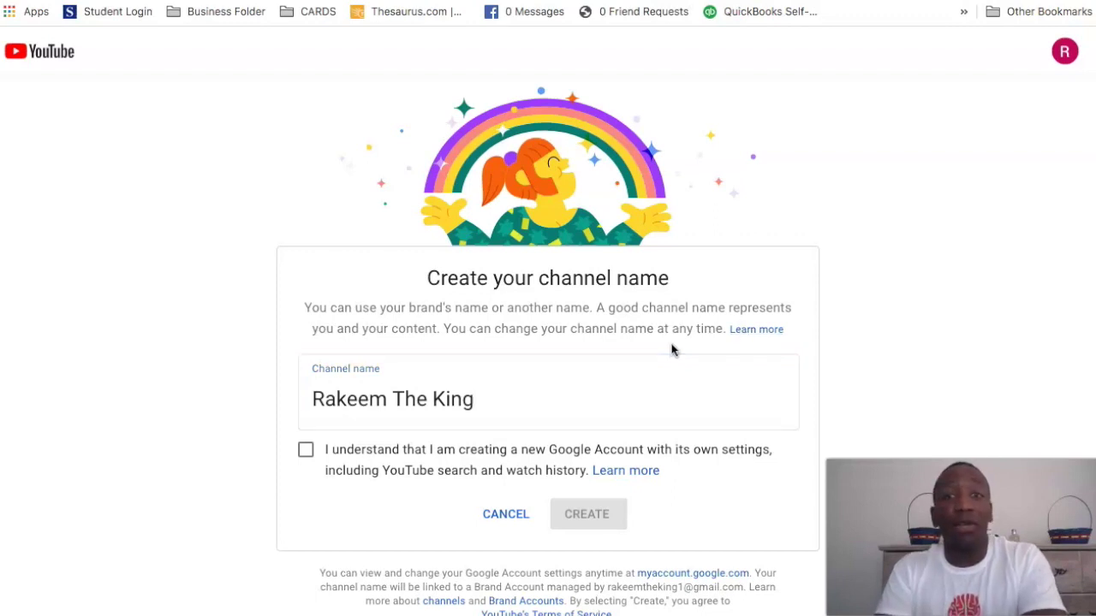
click(306, 454)
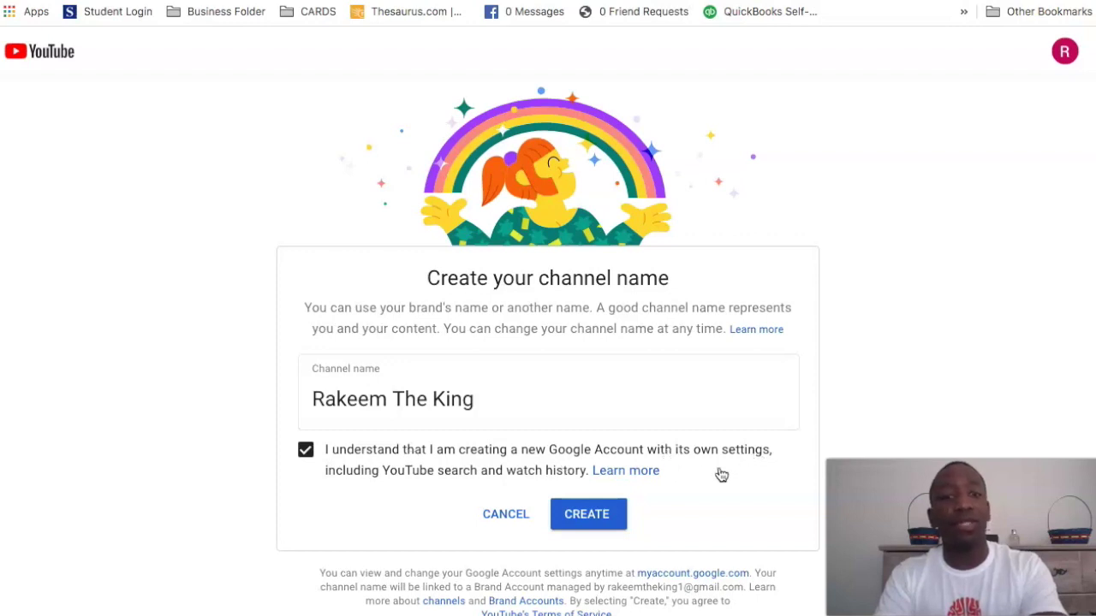
click(587, 515)
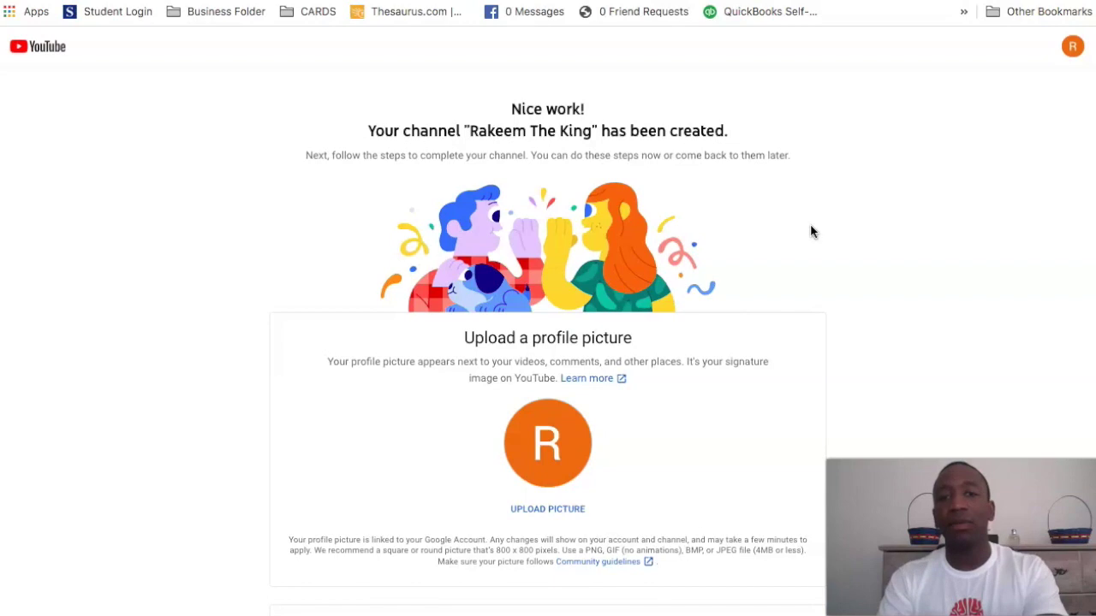
Skip the profile picture, description and links setup with SET UP LATER
scroll(812, 231, down, 2)
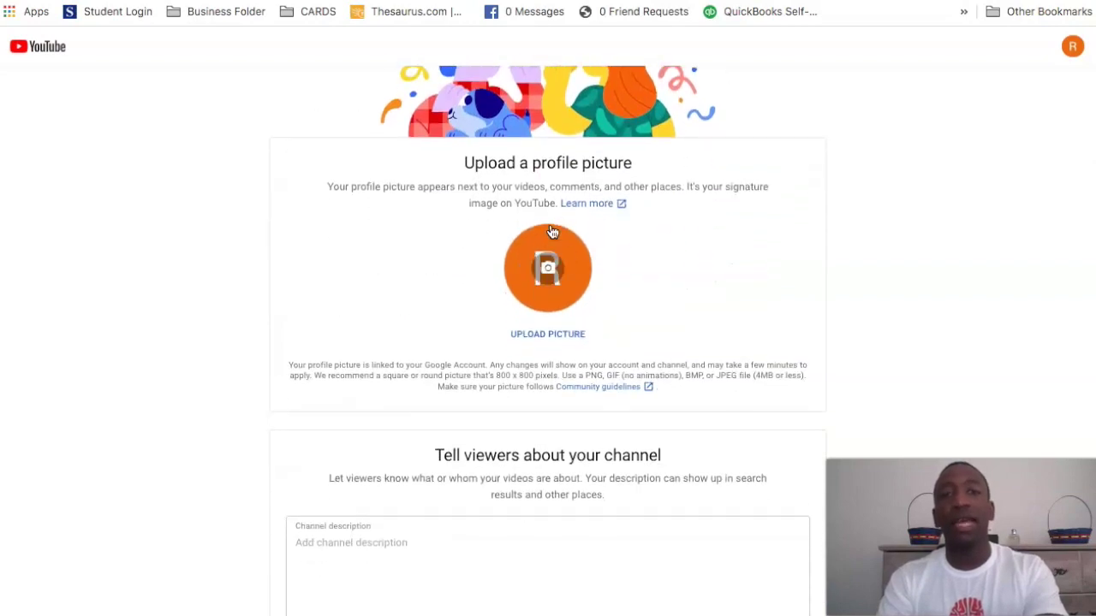
scroll(487, 377, down, 2)
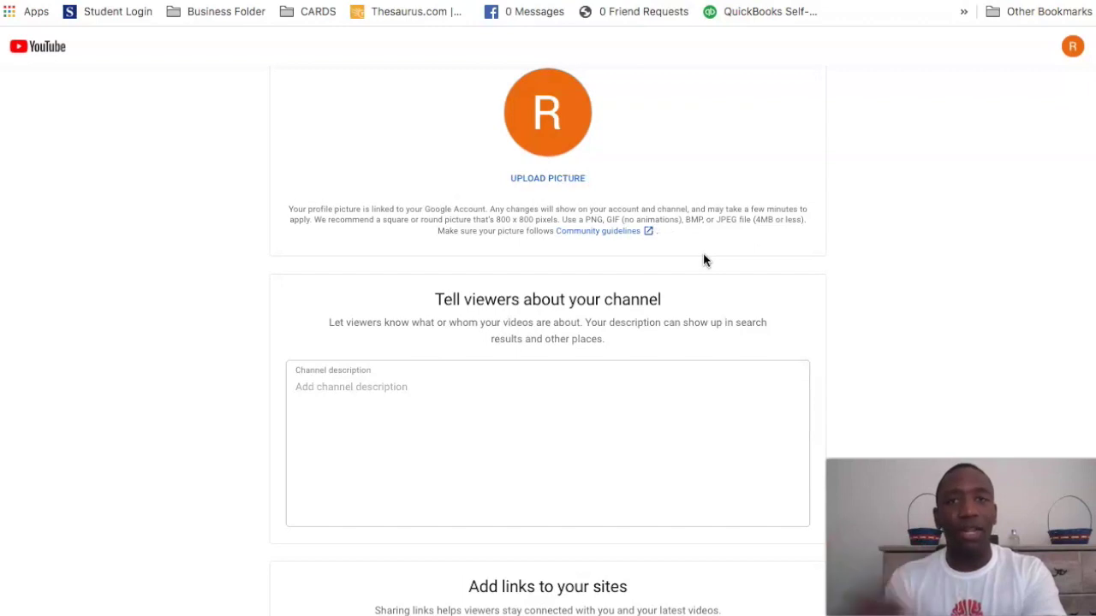
scroll(846, 326, down, 4)
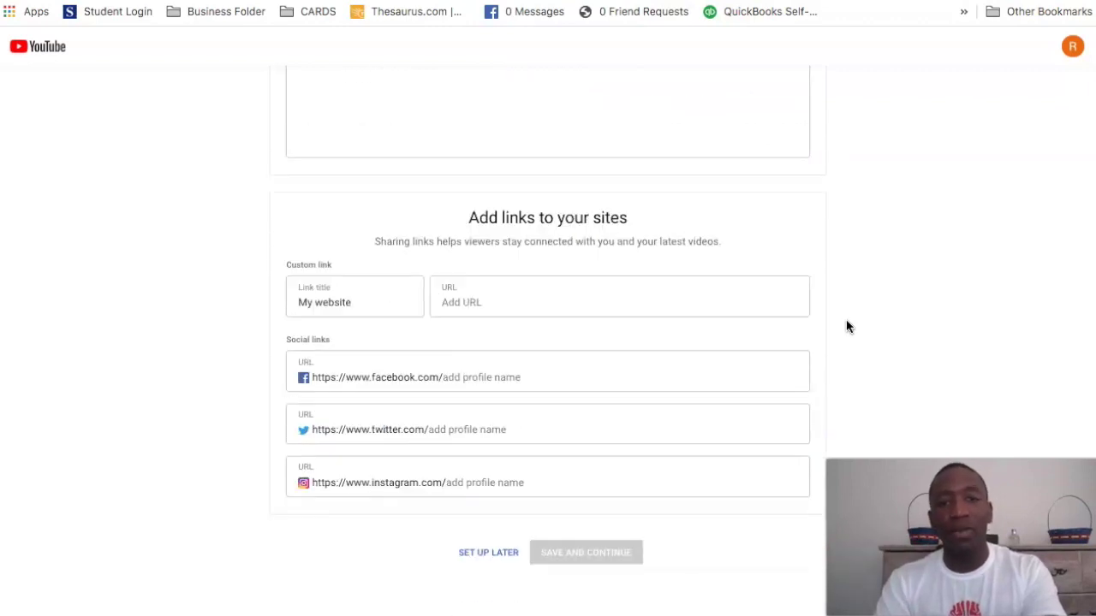
click(478, 556)
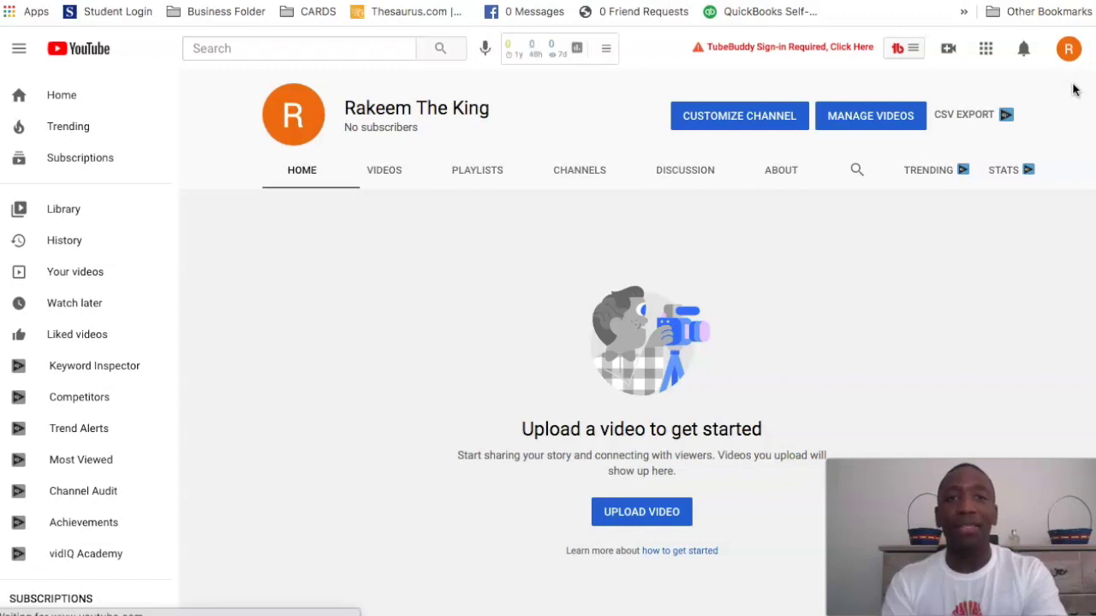
Go to YouTube Studio from the avatar's account menu
click(1069, 49)
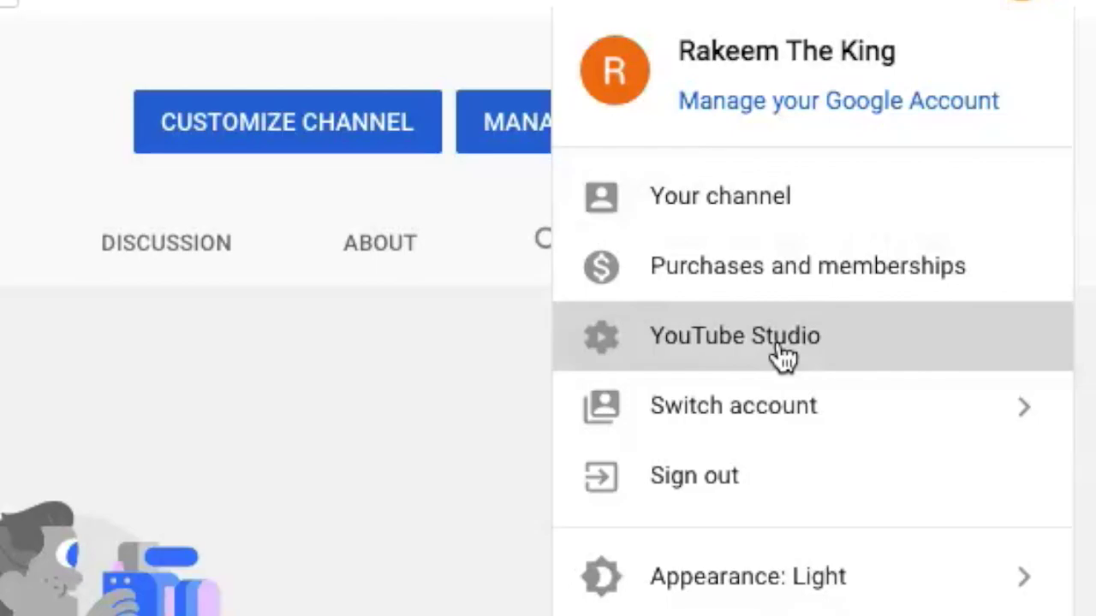
click(779, 357)
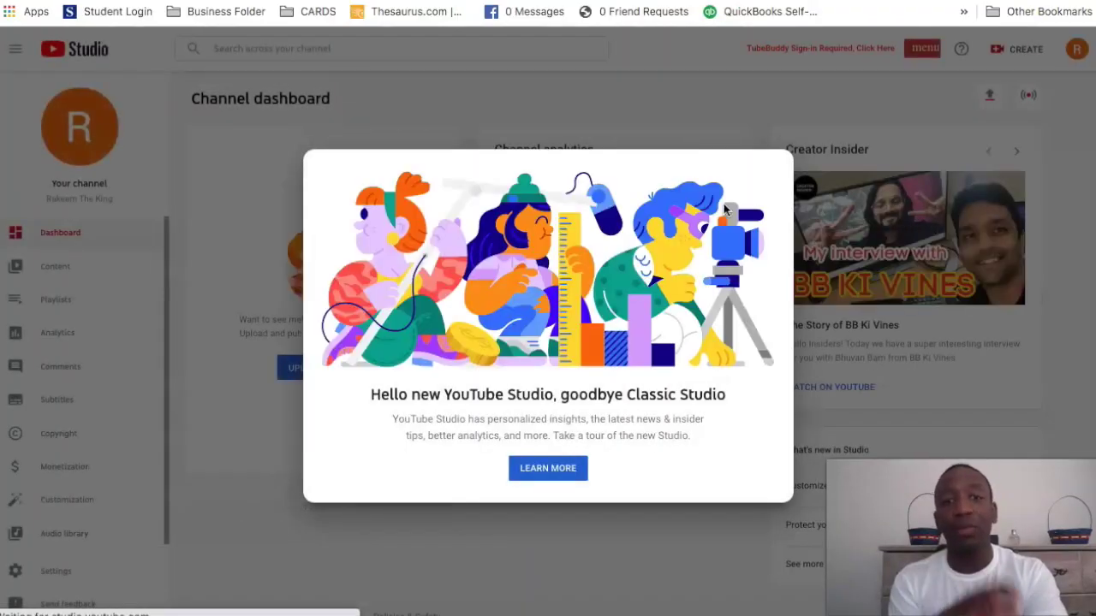
Under Settings > Channel > Feature eligibility, start VERIFY PHONE NUMBER for the channel
click(842, 101)
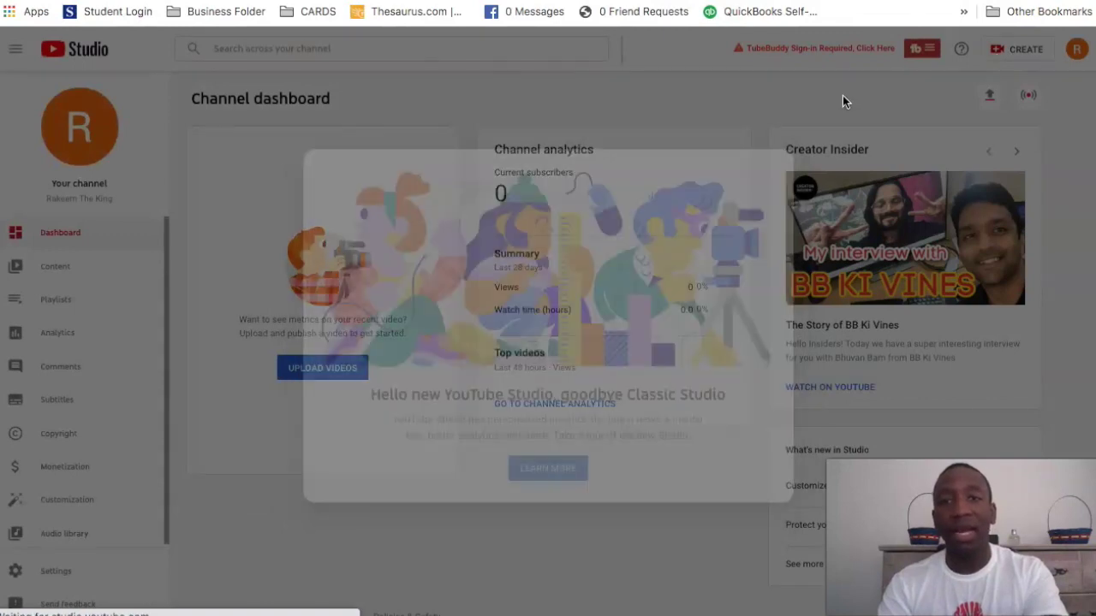
scroll(57, 470, down, 3)
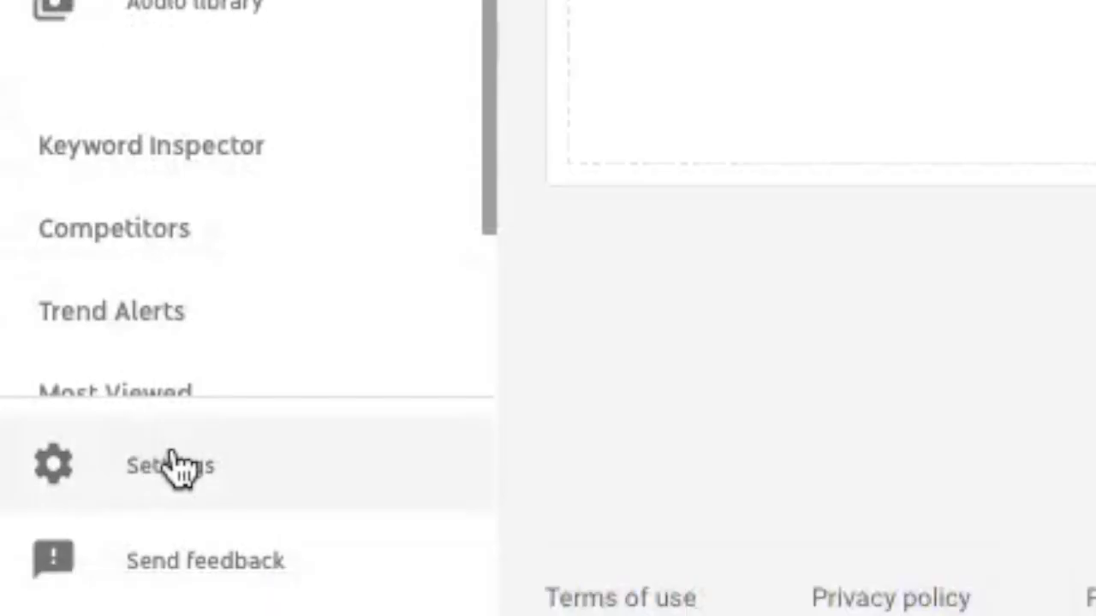
click(171, 467)
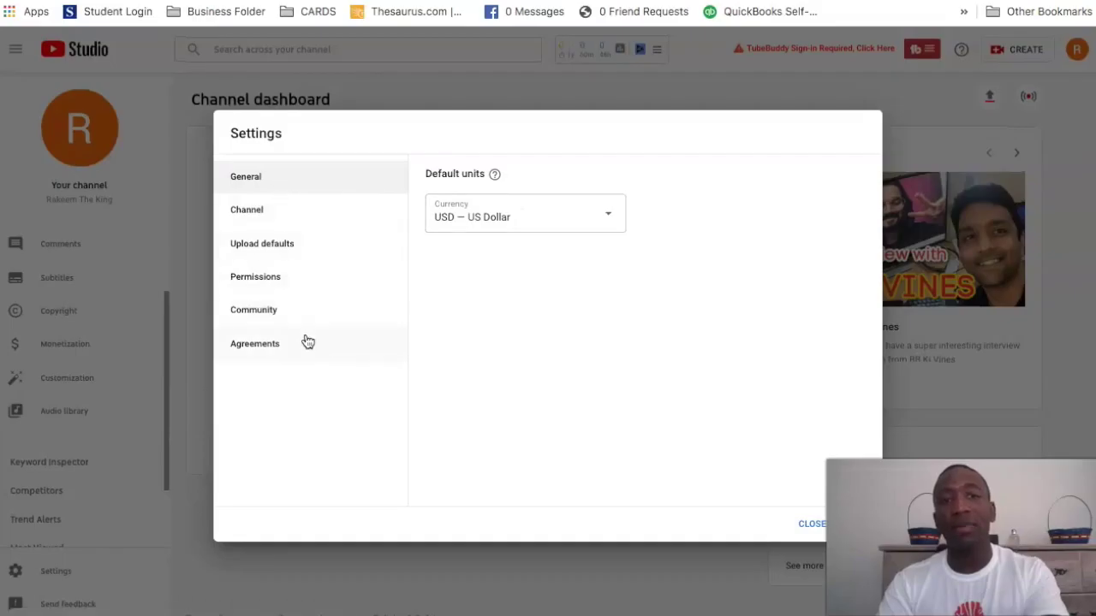
click(257, 215)
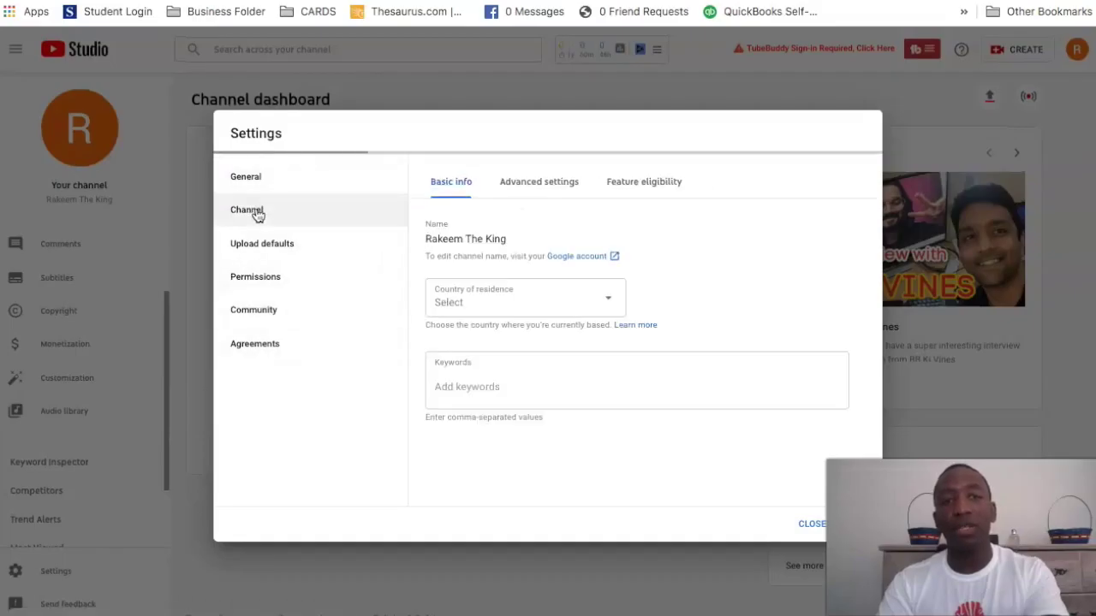
click(657, 185)
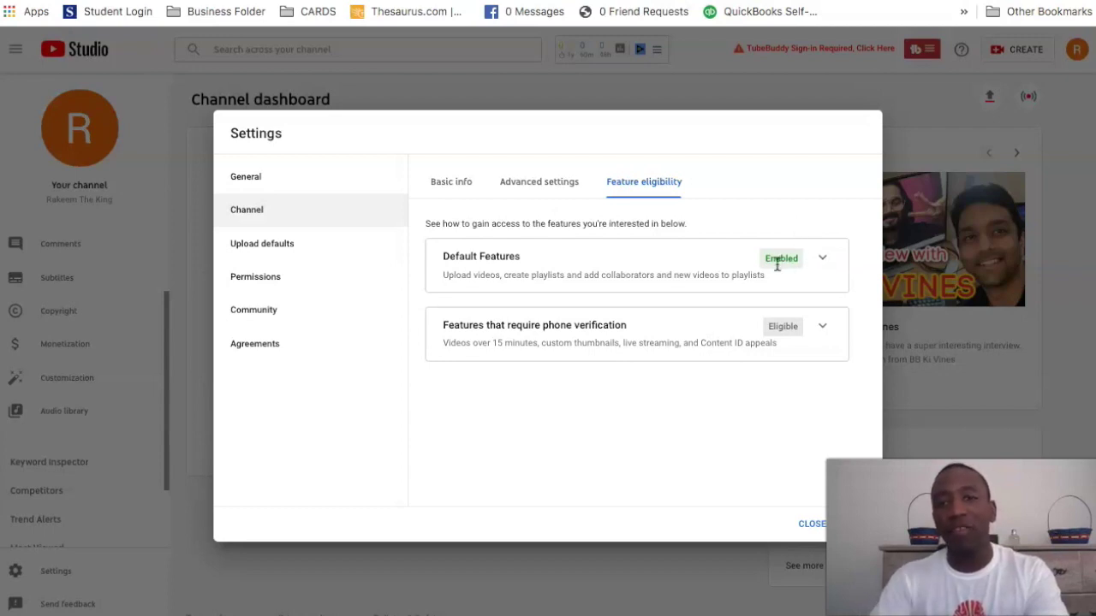
click(822, 329)
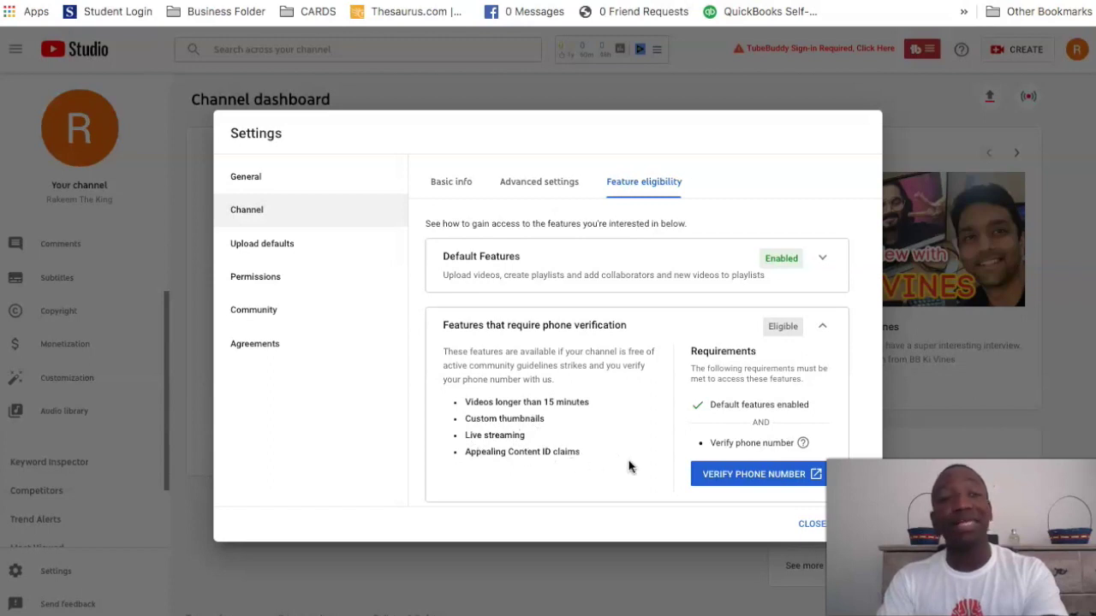
click(773, 480)
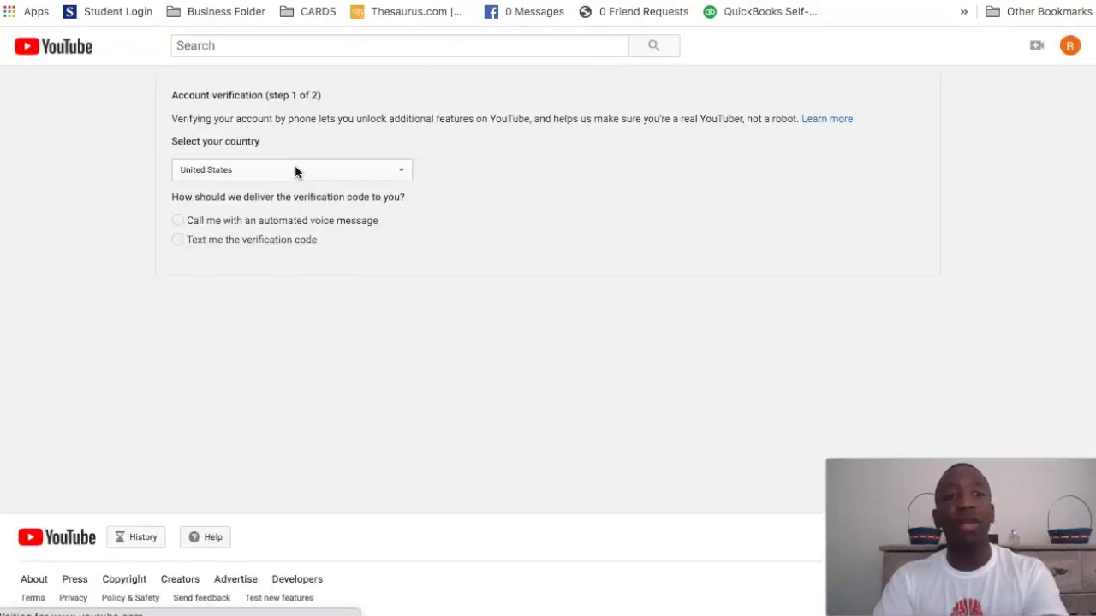
Keep United States as the country and have a verification code texted to the account's phone number
click(297, 172)
click(326, 168)
click(530, 186)
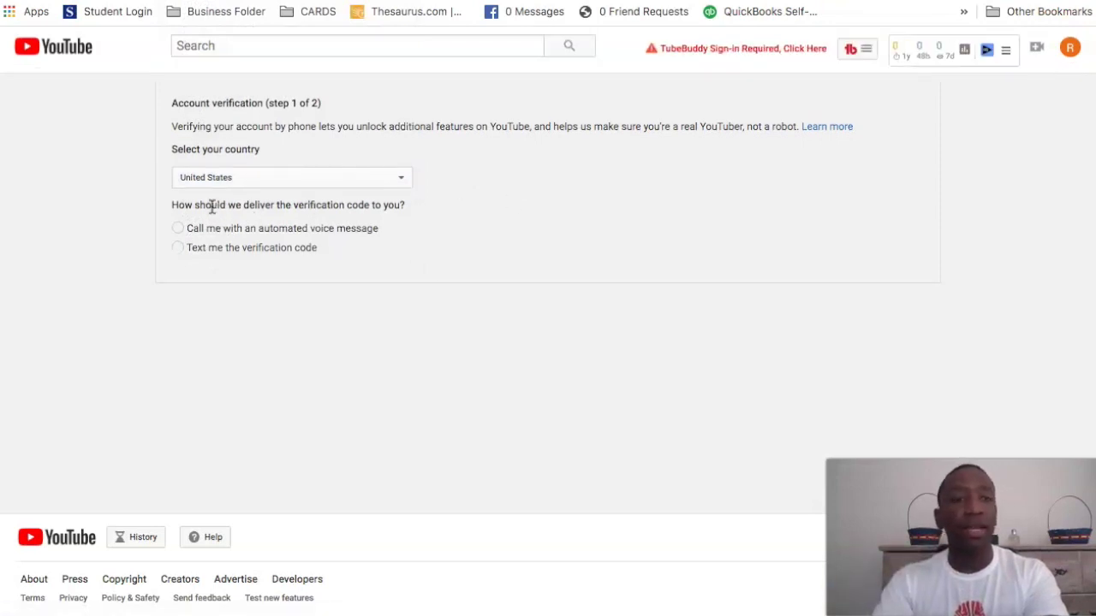
click(177, 248)
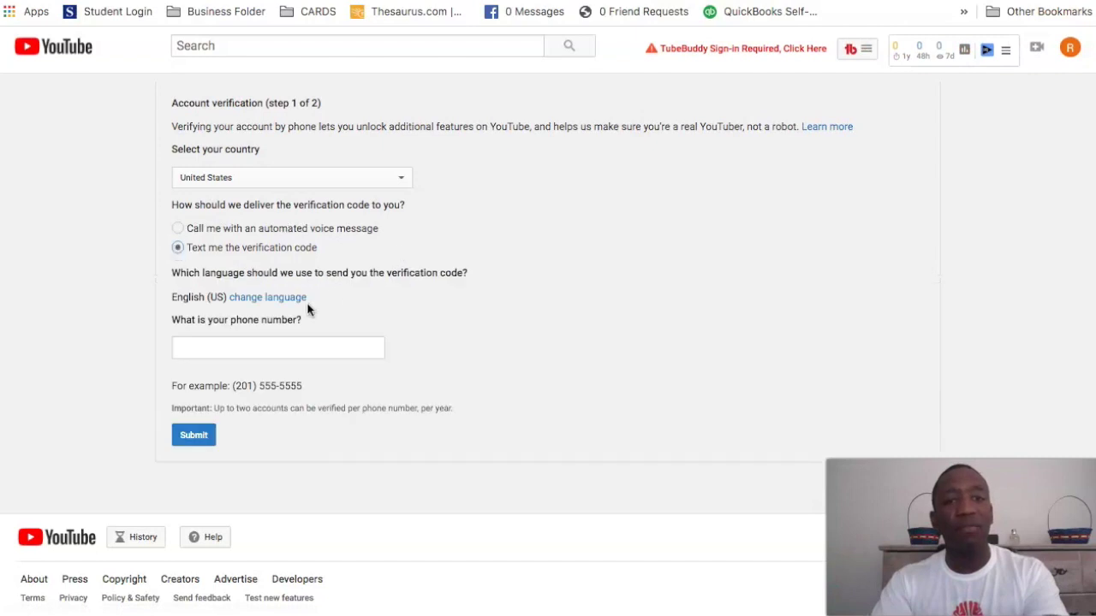
click(225, 347)
click(204, 441)
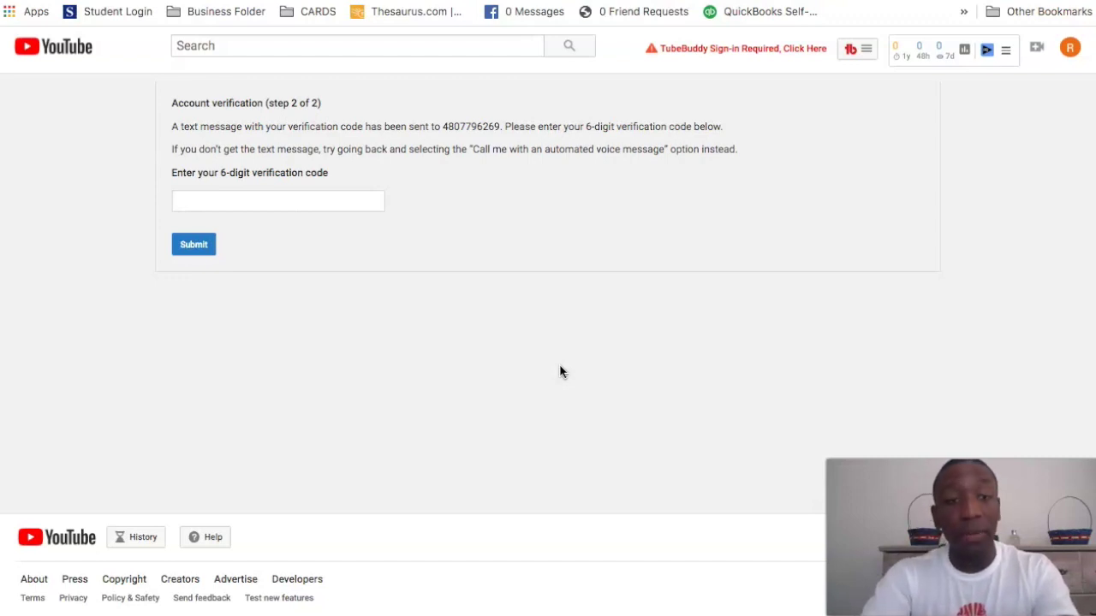
Enter the received 6-digit verification code and submit it to verify the account
click(273, 205)
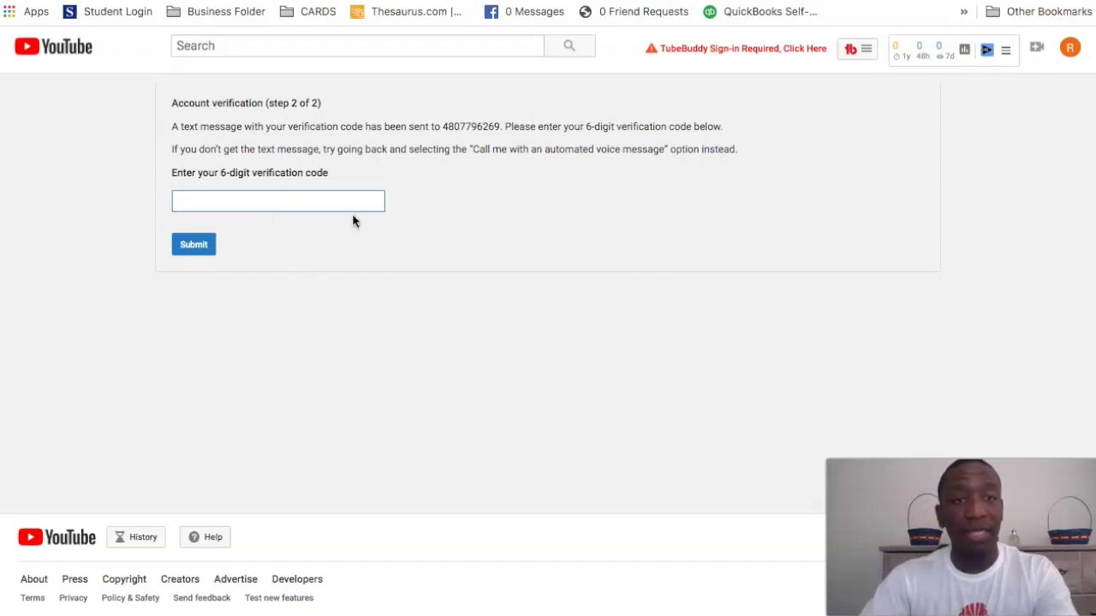
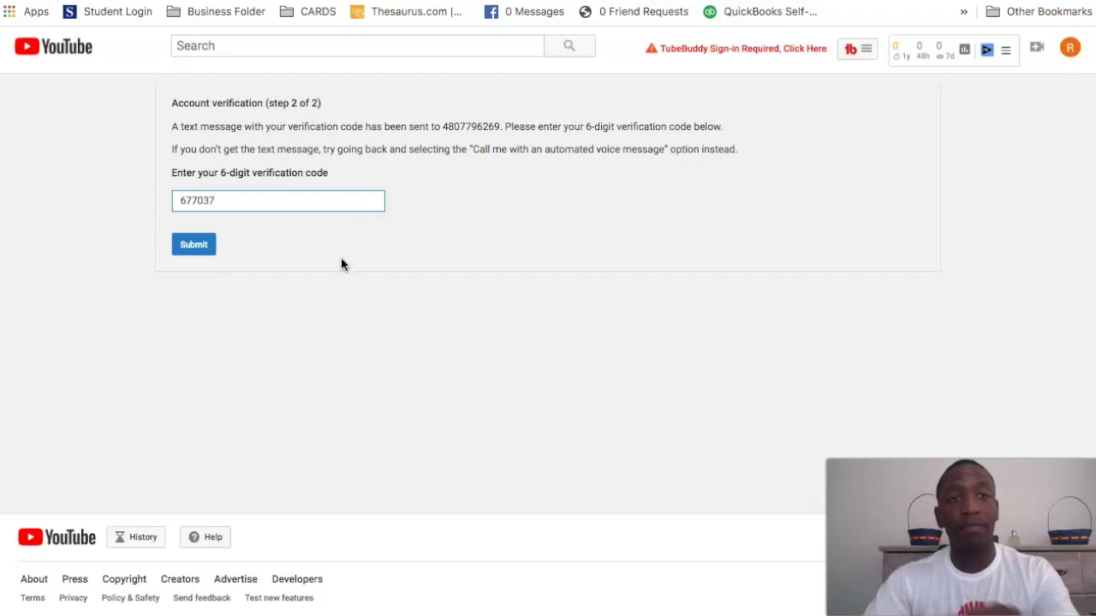
click(206, 255)
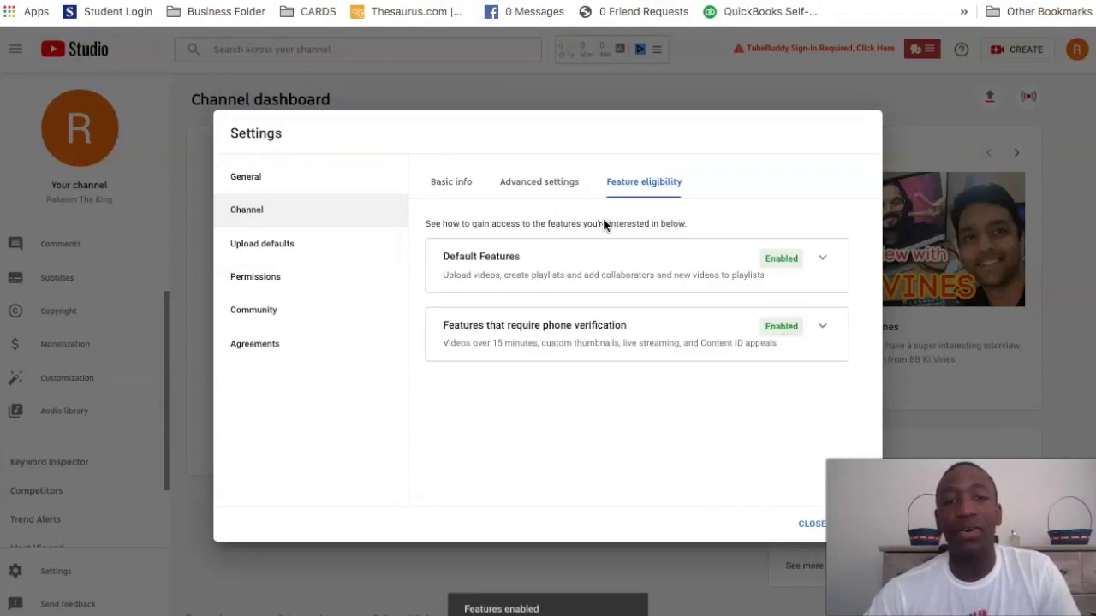
In the channel's basic info, set the country of residence to United States
click(437, 182)
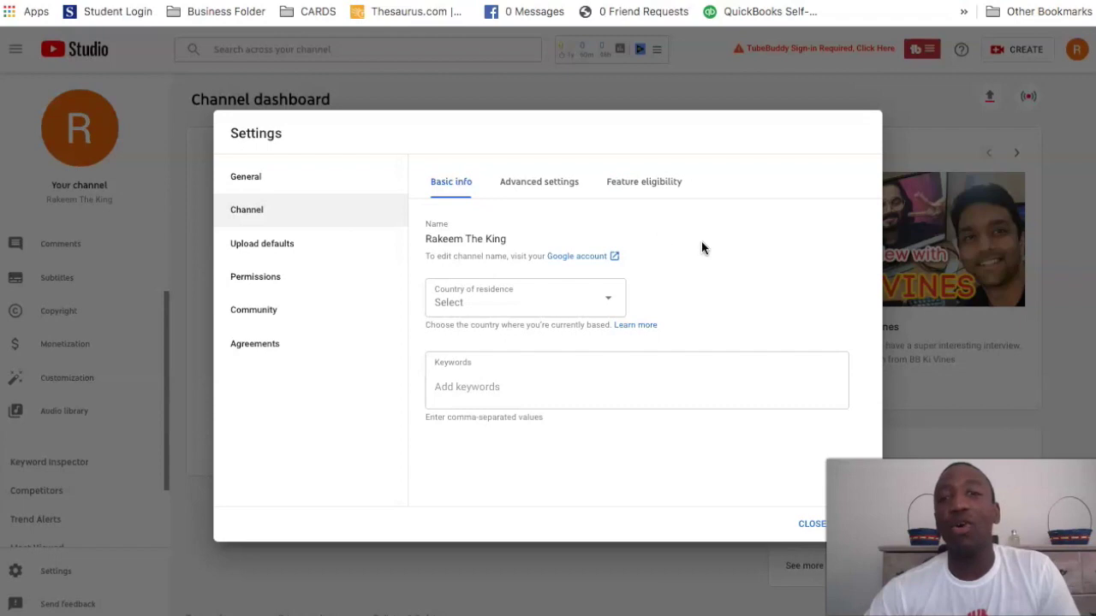
click(610, 303)
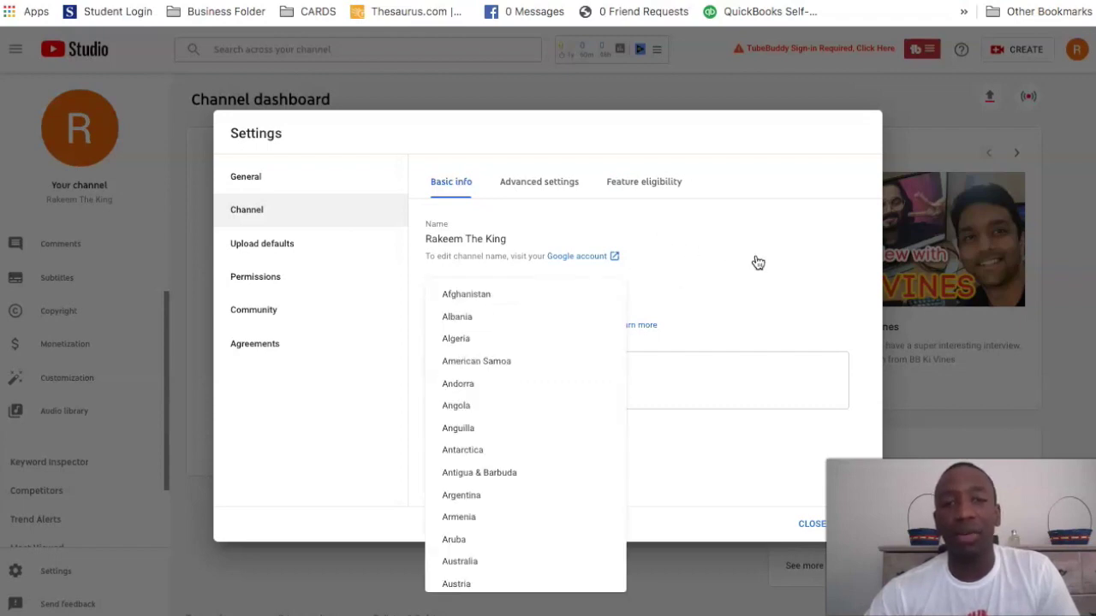
scroll(553, 453, down, 20)
scroll(551, 452, down, 20)
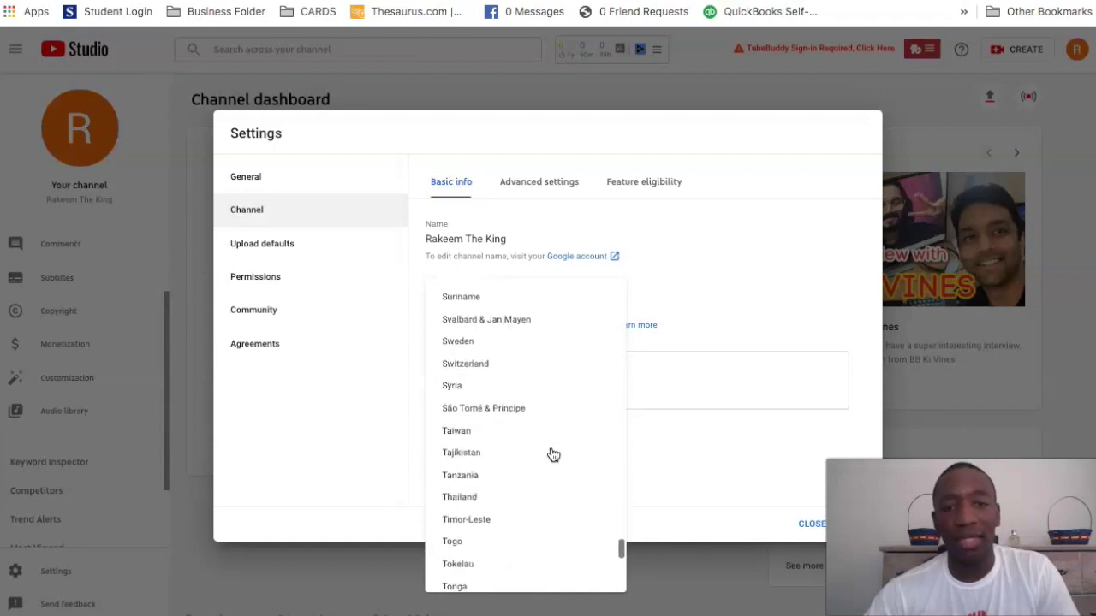
click(496, 315)
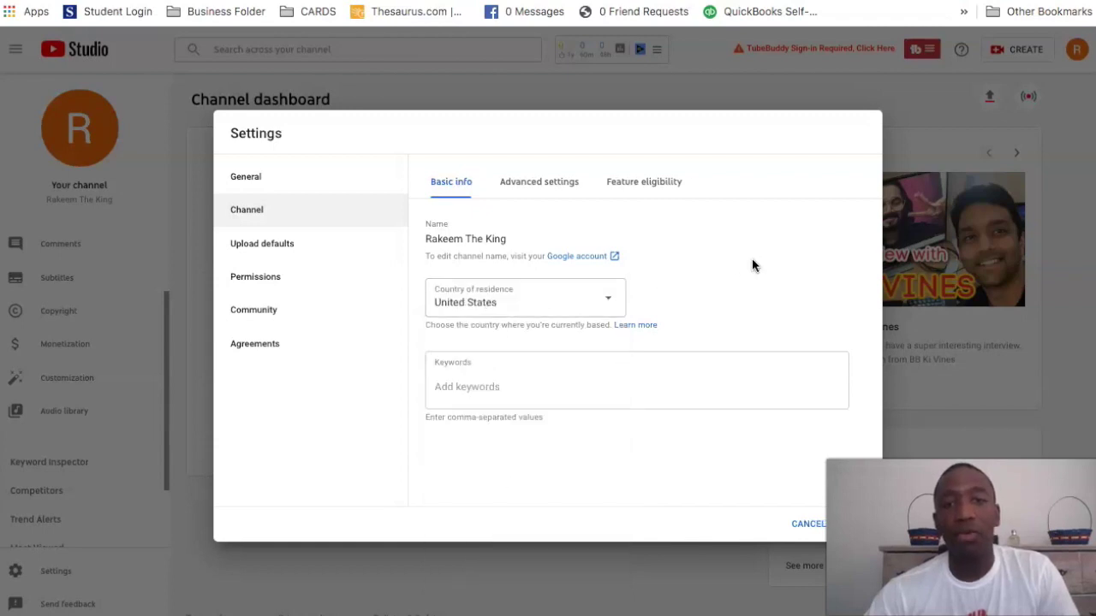
Add 'real estate investing' and 'real estate' as channel keywords
click(481, 391)
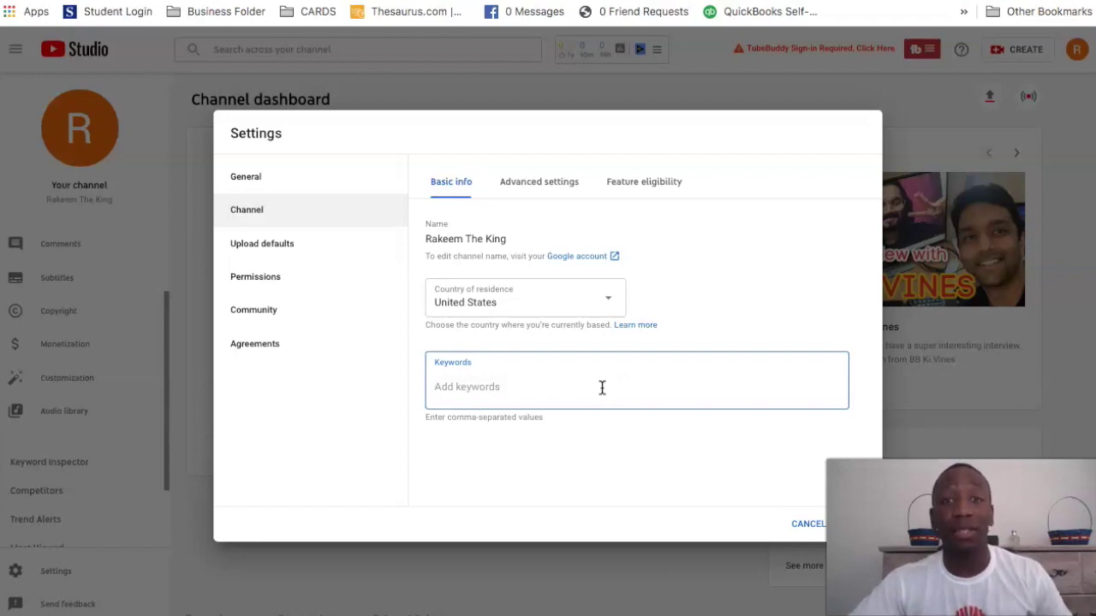
text(real)
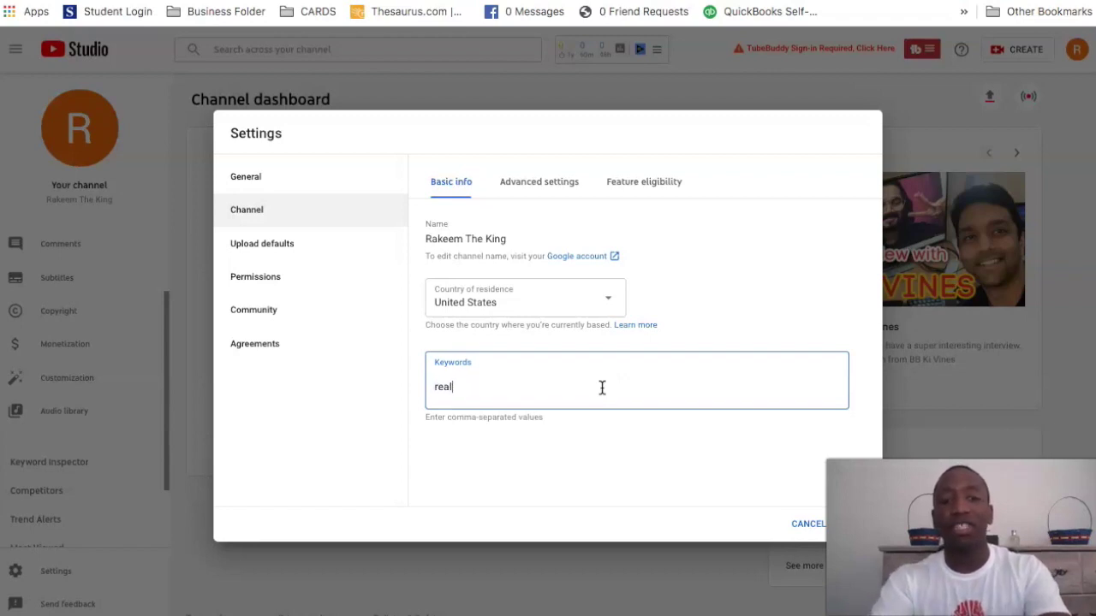
text( estate i)
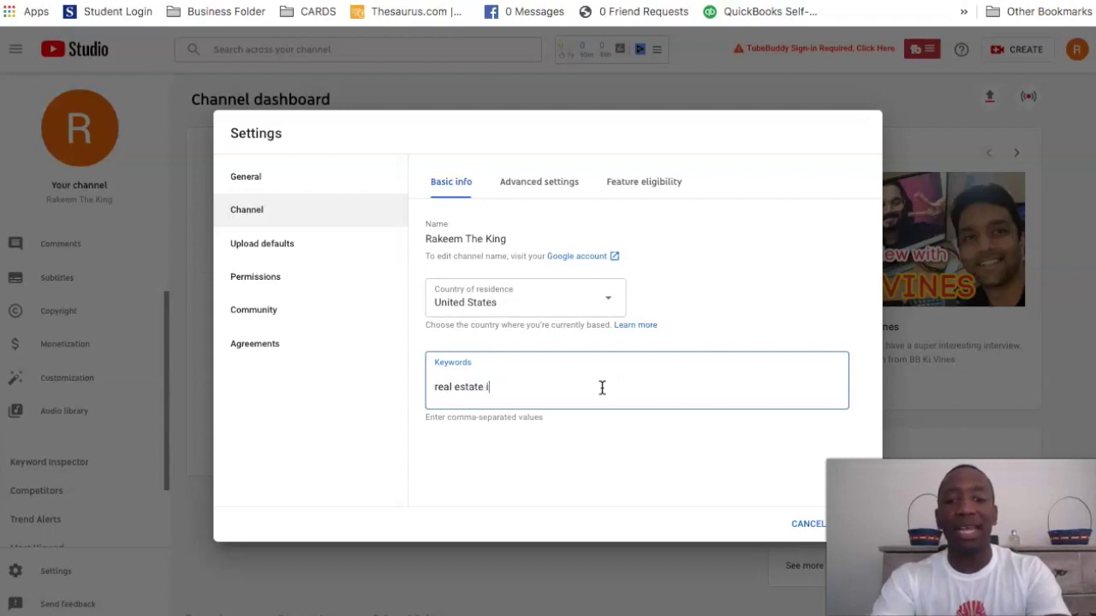
text(nvesting)
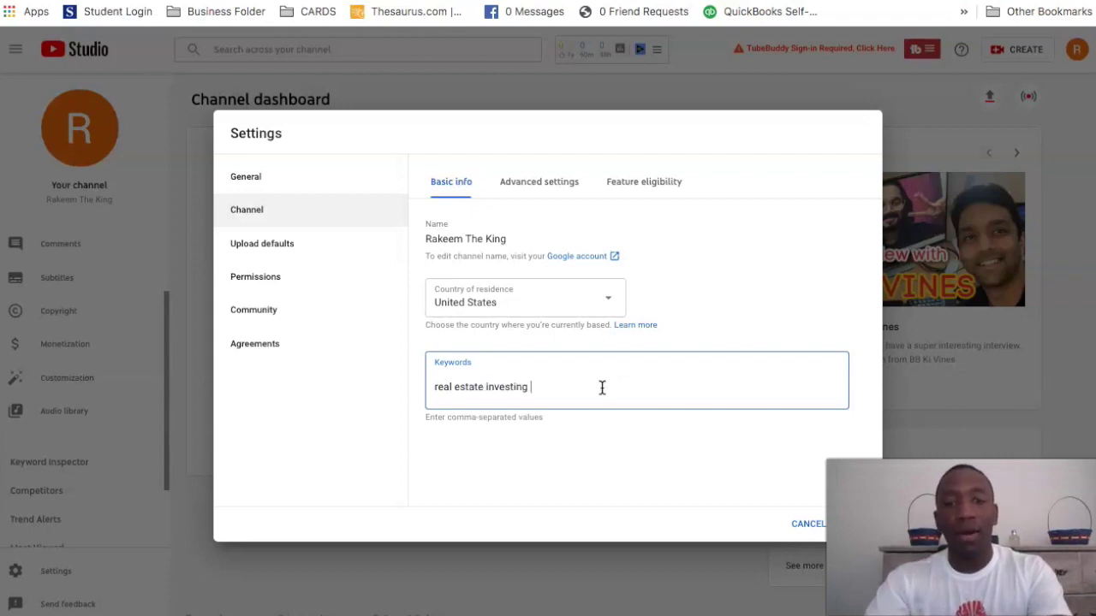
key(Return)
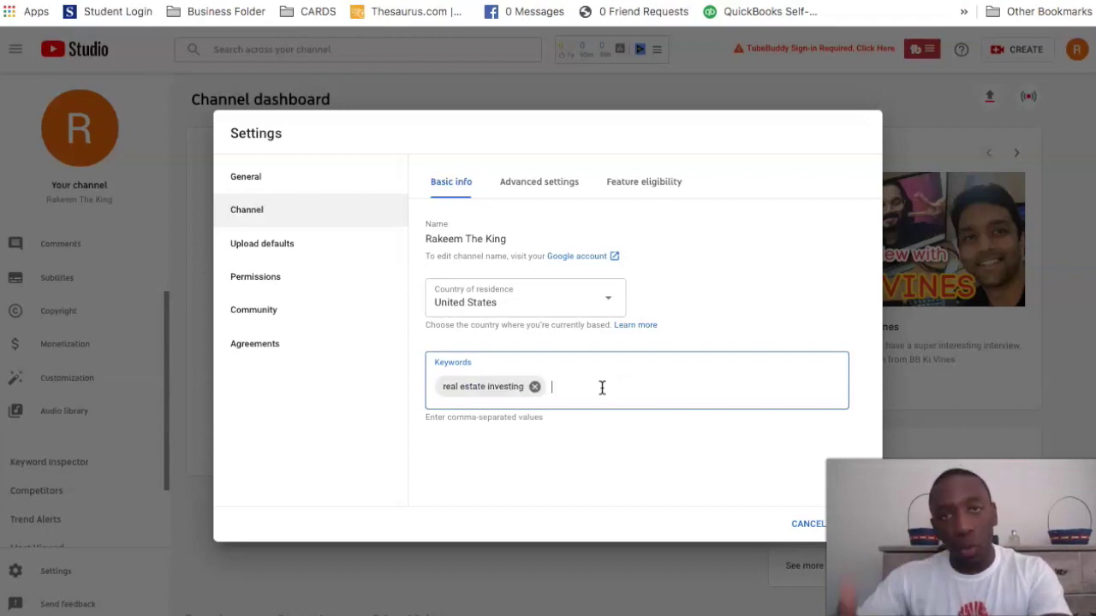
text(real estate)
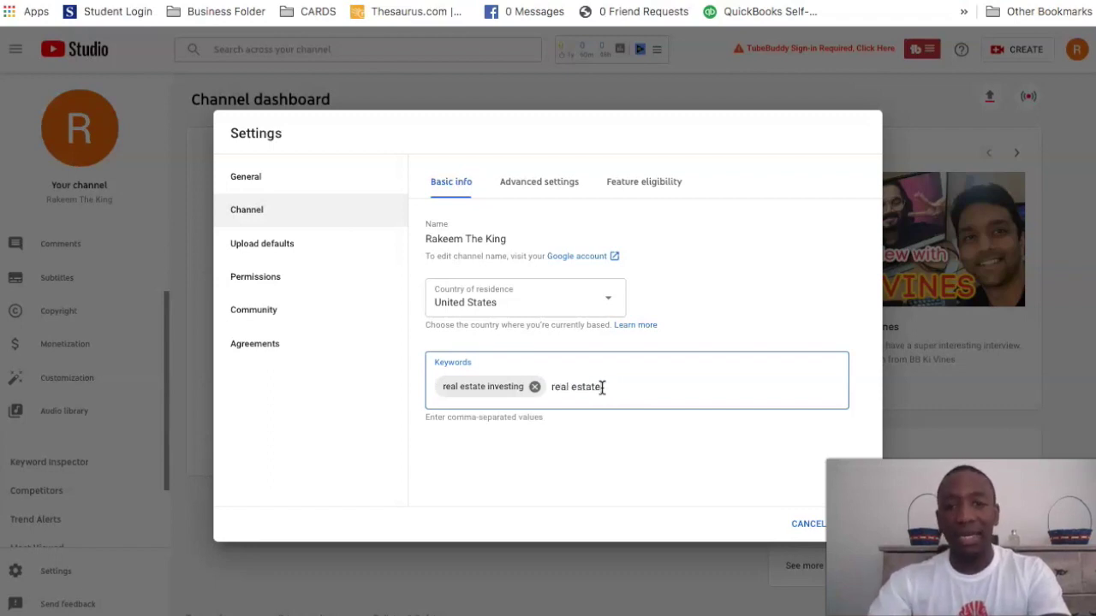
key(Return)
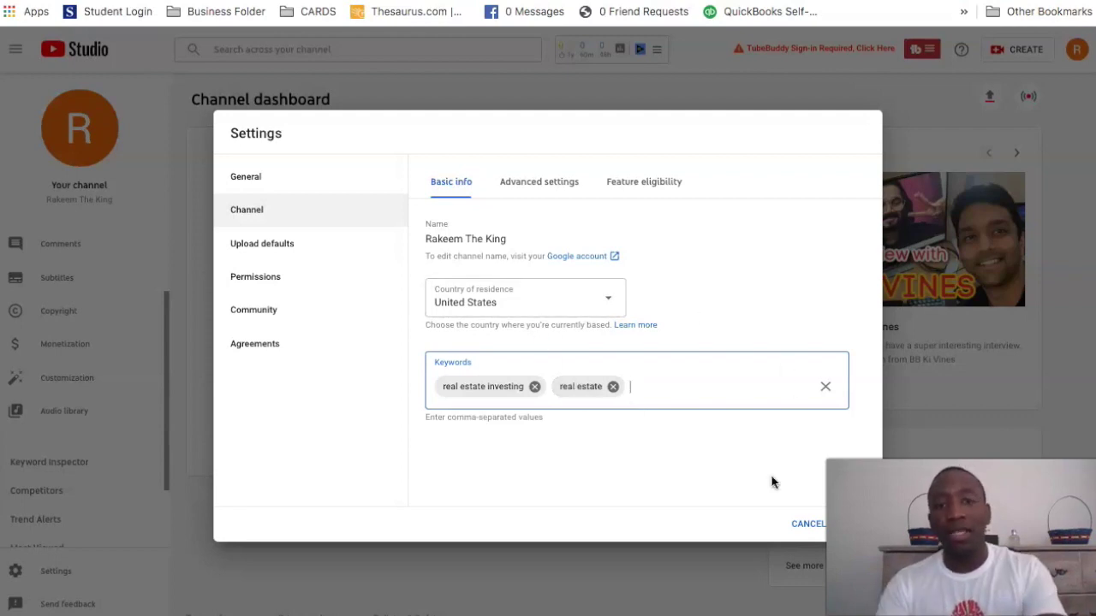
click(664, 473)
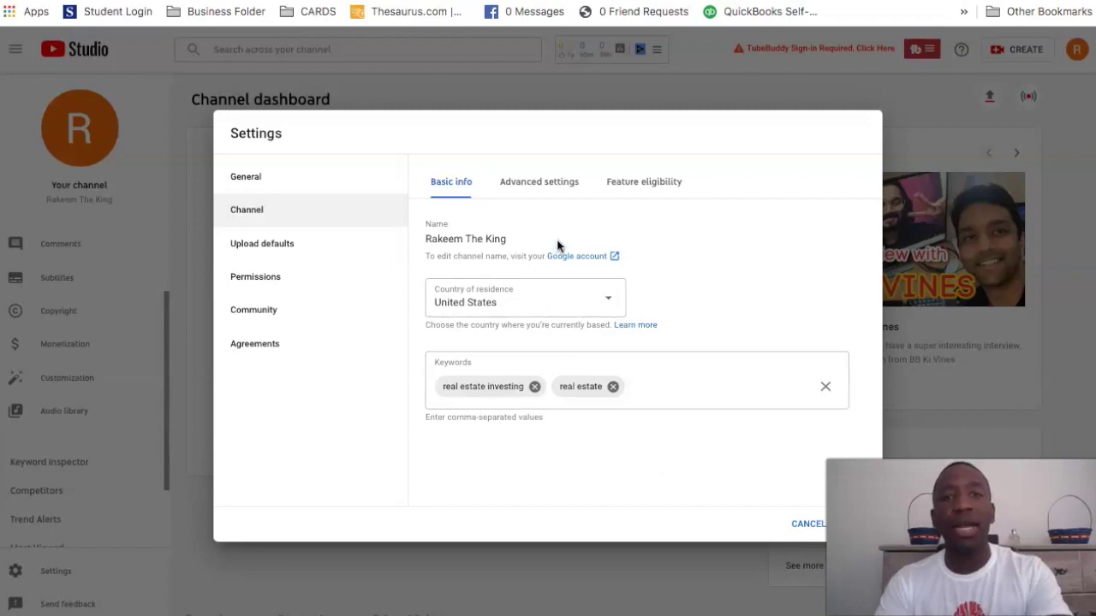
In Advanced settings, choose 'No, set this channel as not made for kids' and review the remaining options
click(539, 186)
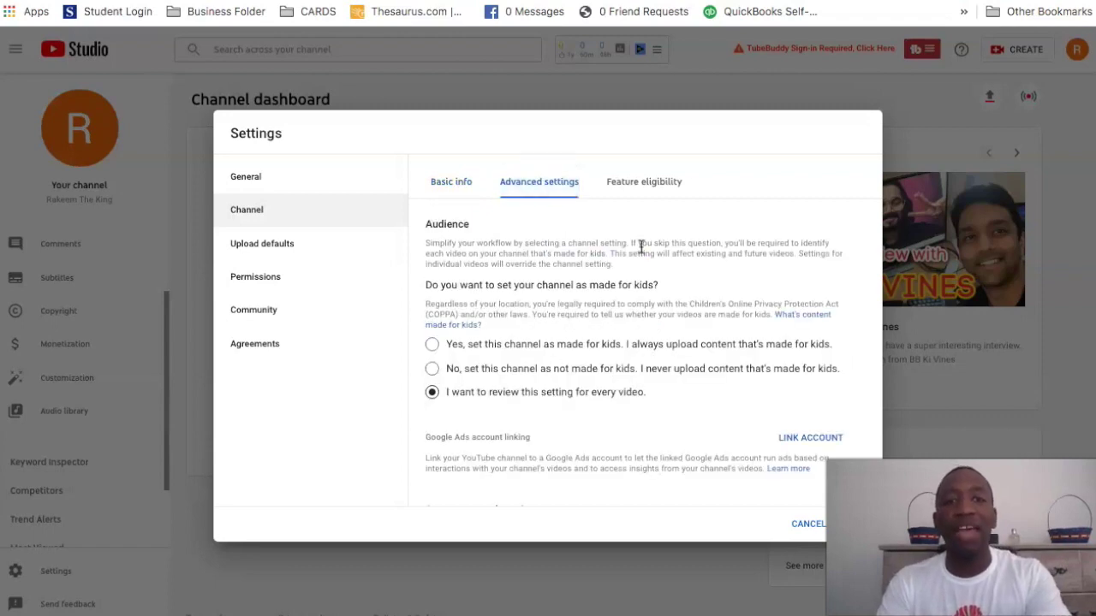
scroll(642, 246, down, 1)
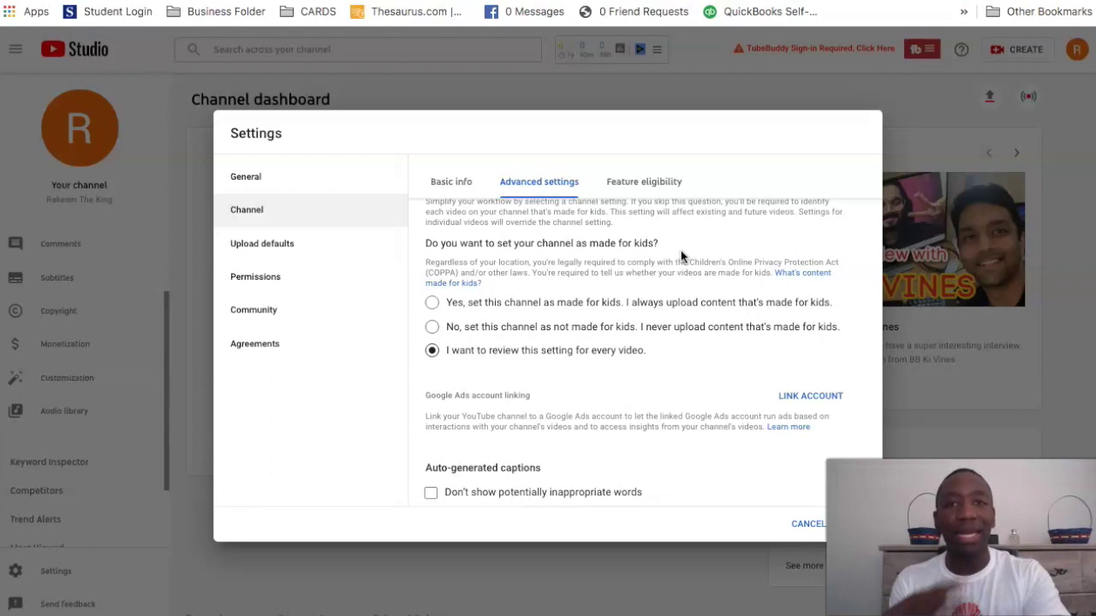
click(432, 326)
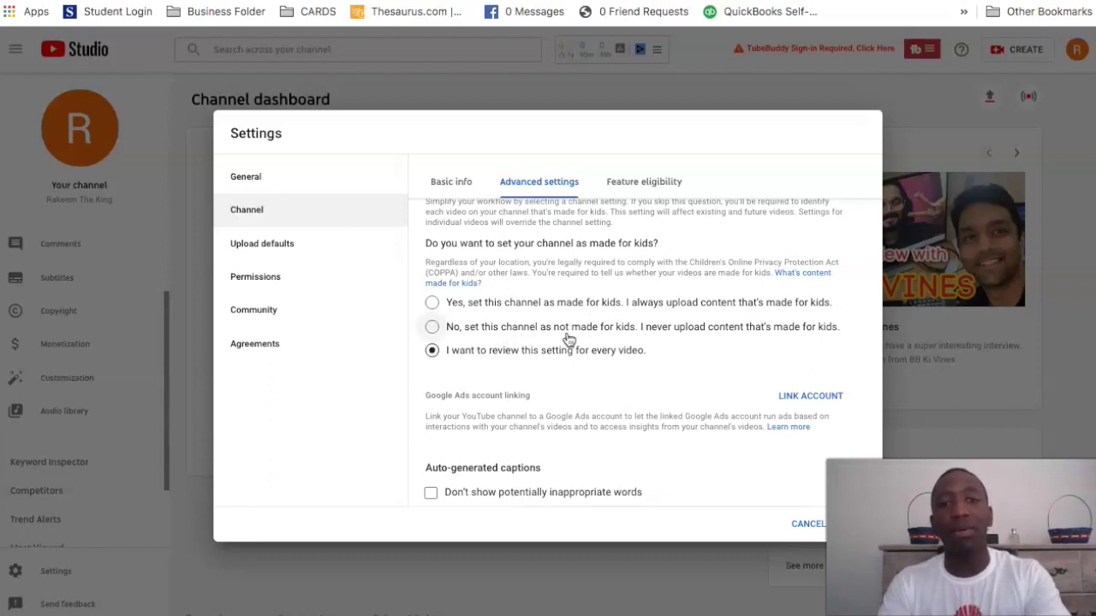
scroll(599, 351, down, 1)
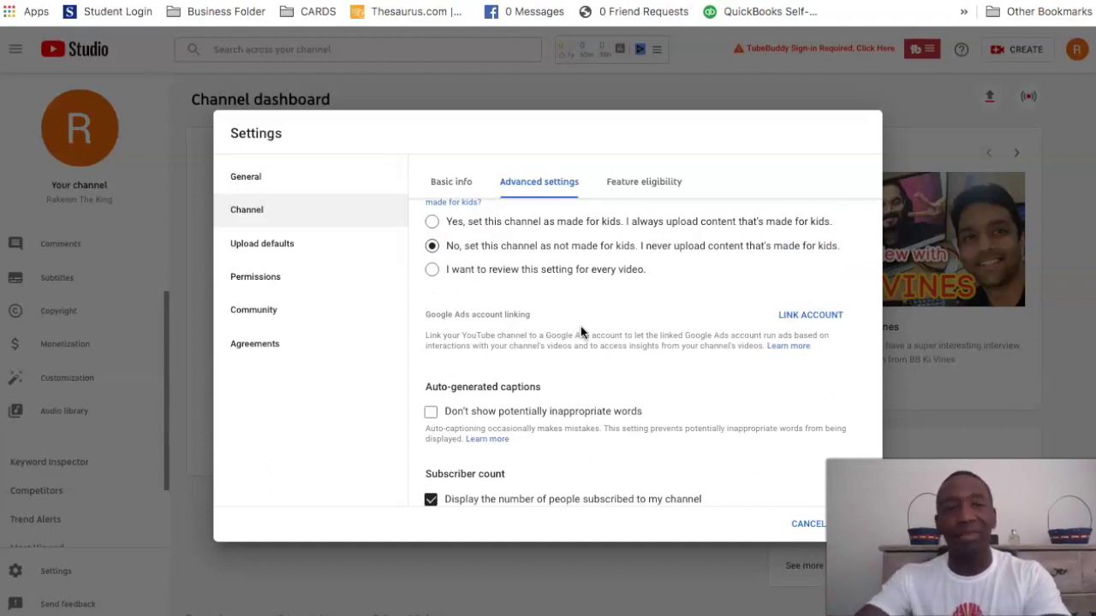
scroll(577, 300, down, 1)
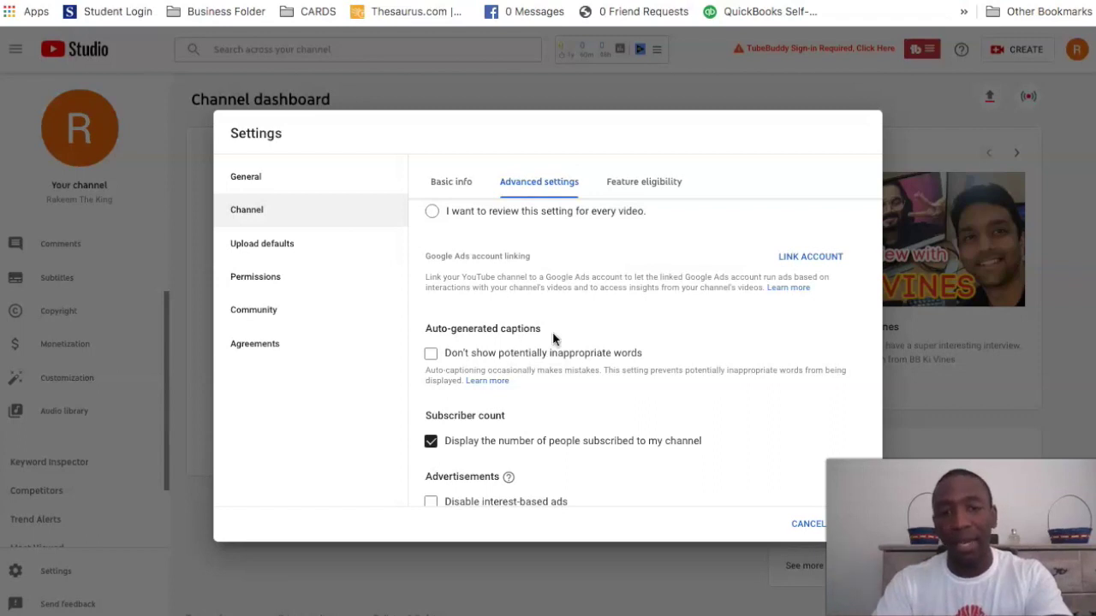
scroll(535, 356, down, 1)
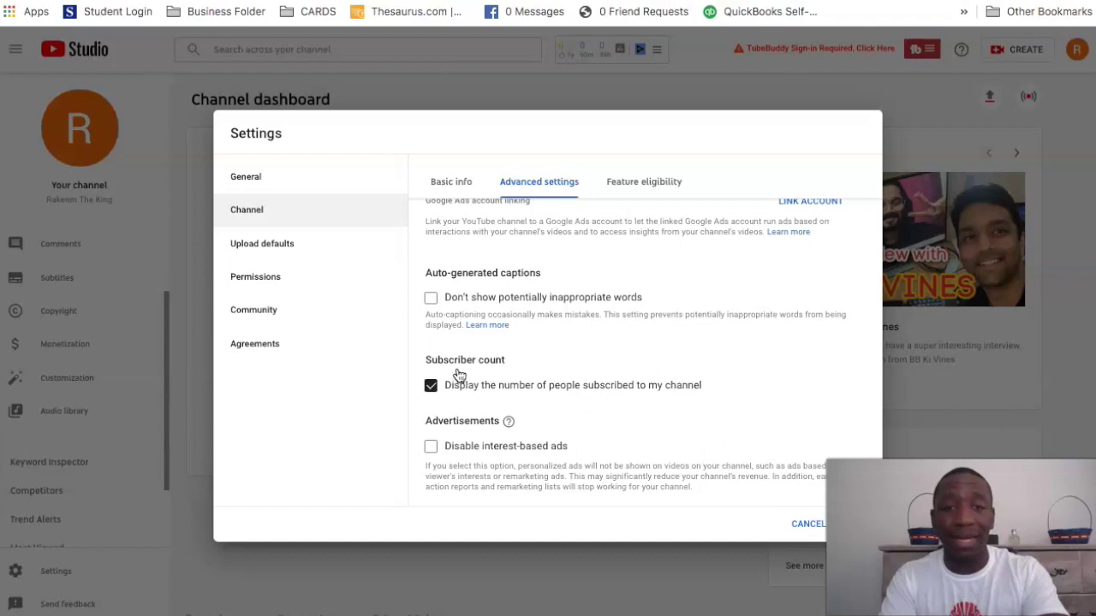
scroll(458, 383, down, 1)
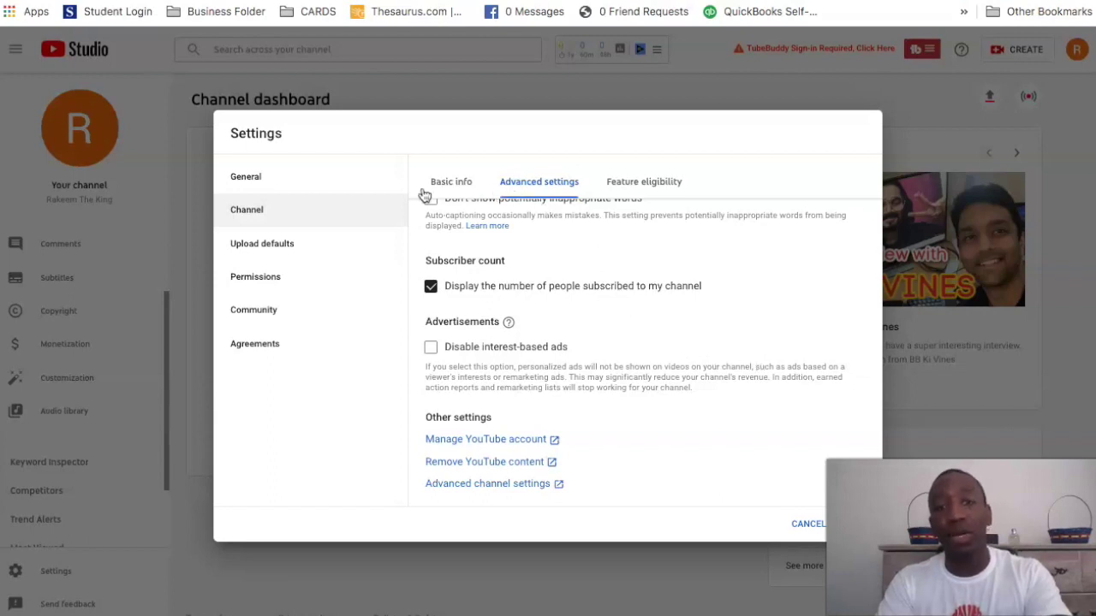
Review the upload defaults' basic info, then keep Standard YouTube License in the Advanced settings License dropdown
click(287, 247)
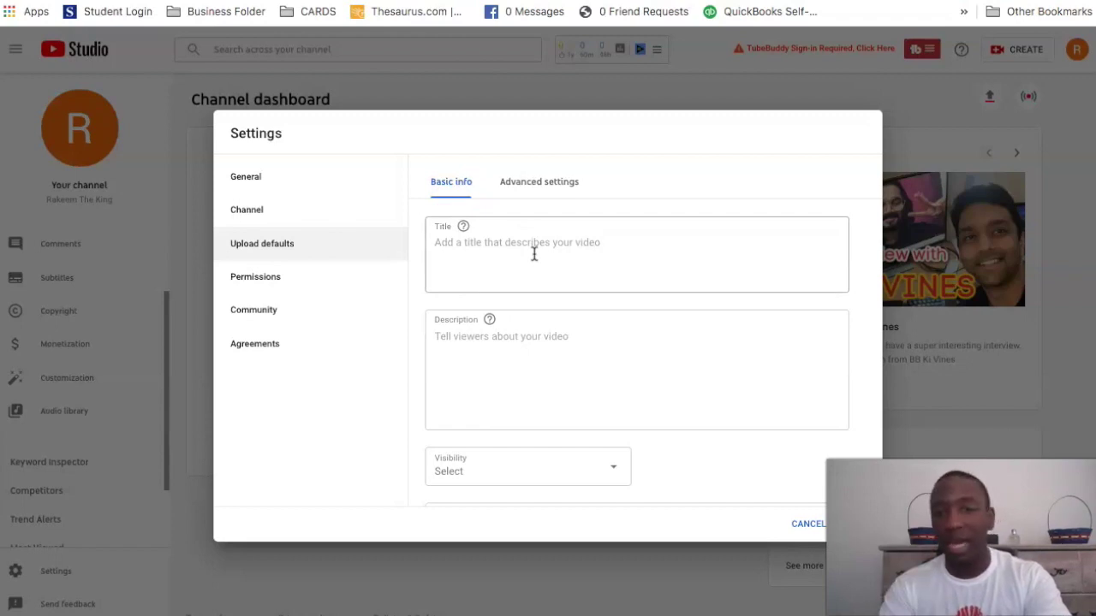
scroll(534, 254, down, 1)
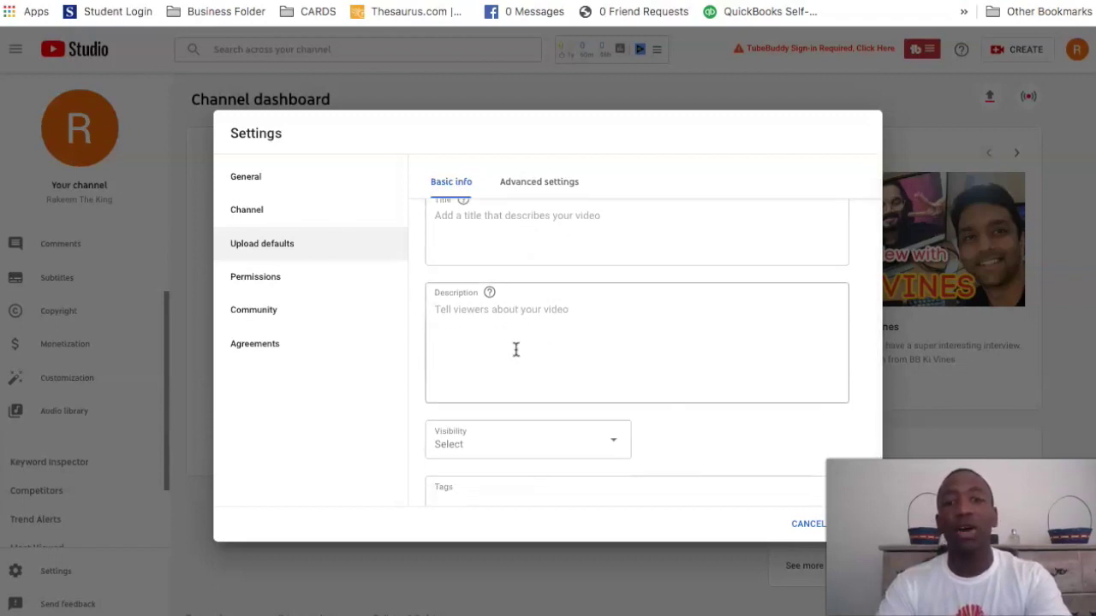
scroll(569, 329, down, 2)
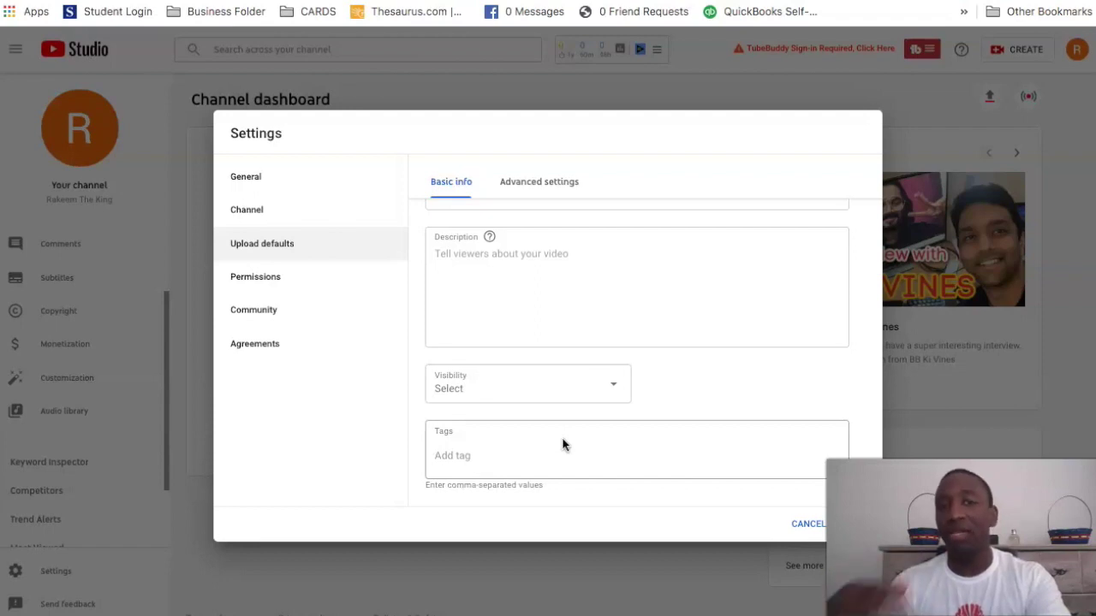
click(537, 182)
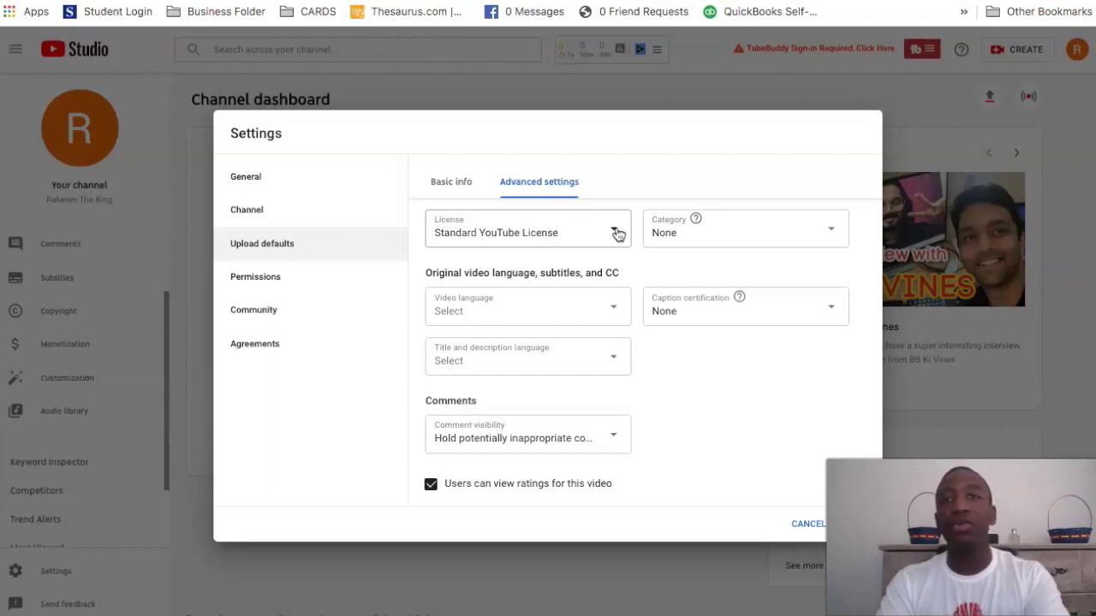
click(616, 235)
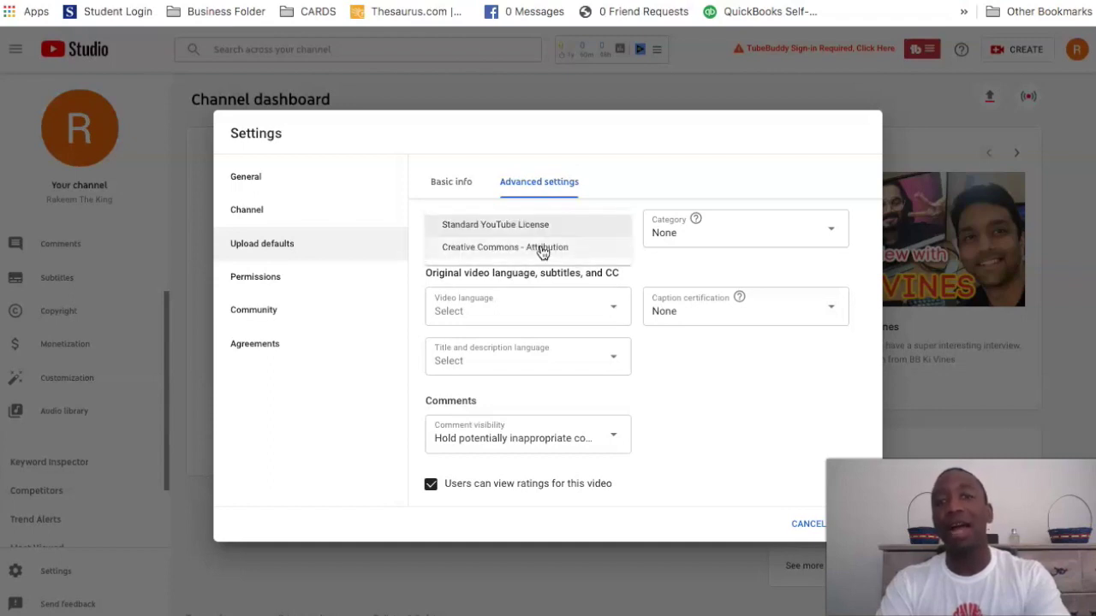
click(637, 213)
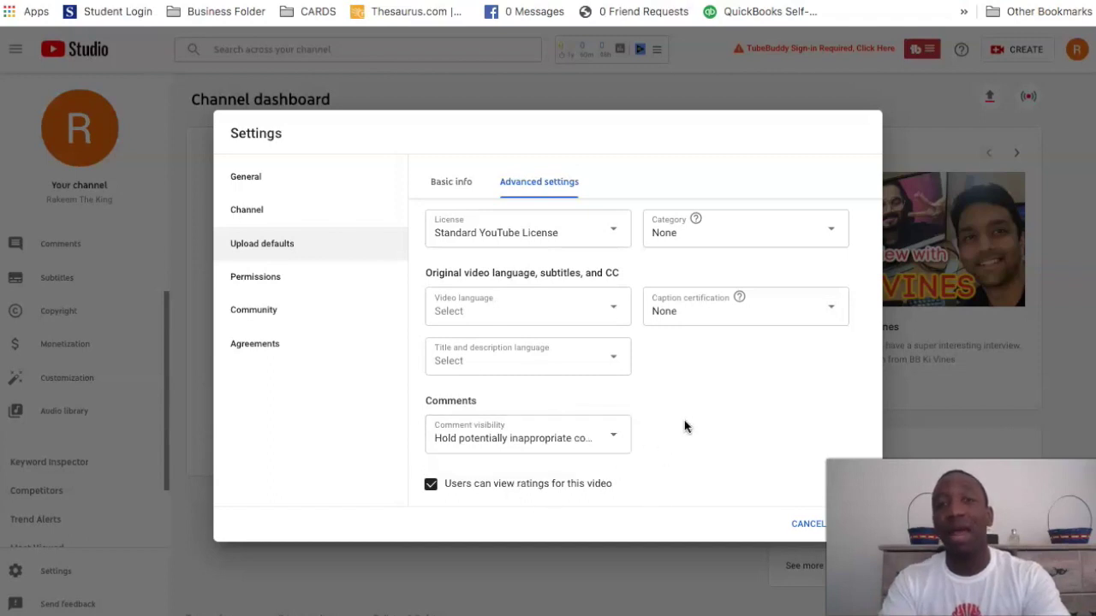
Go to the Permissions page in the Settings sidebar
click(256, 285)
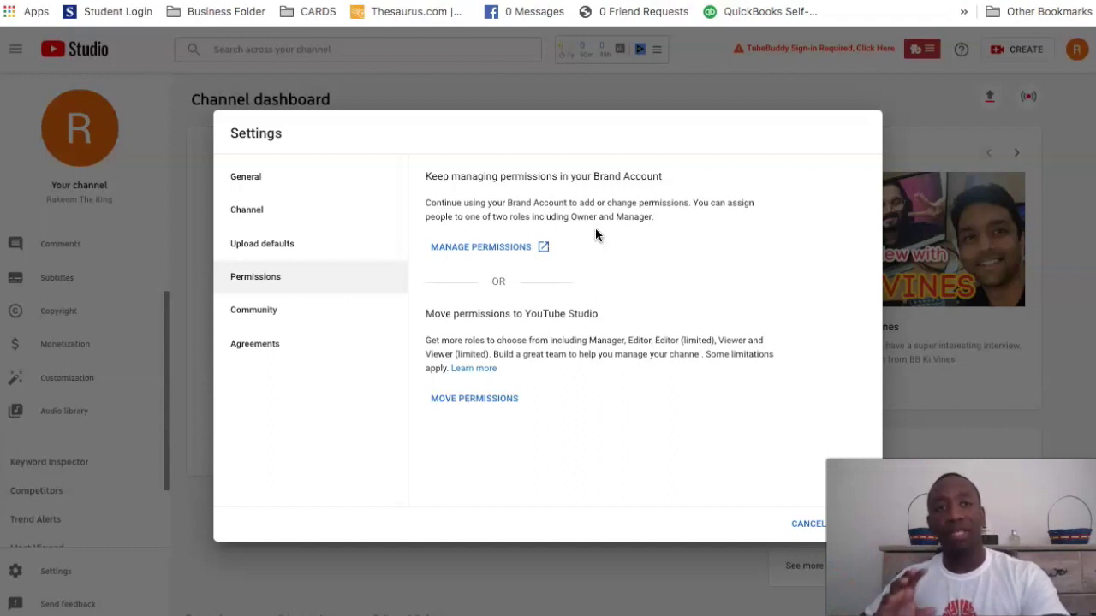
Review Community's Automated Filters and Blocked words, leaving Block links unchecked
click(261, 311)
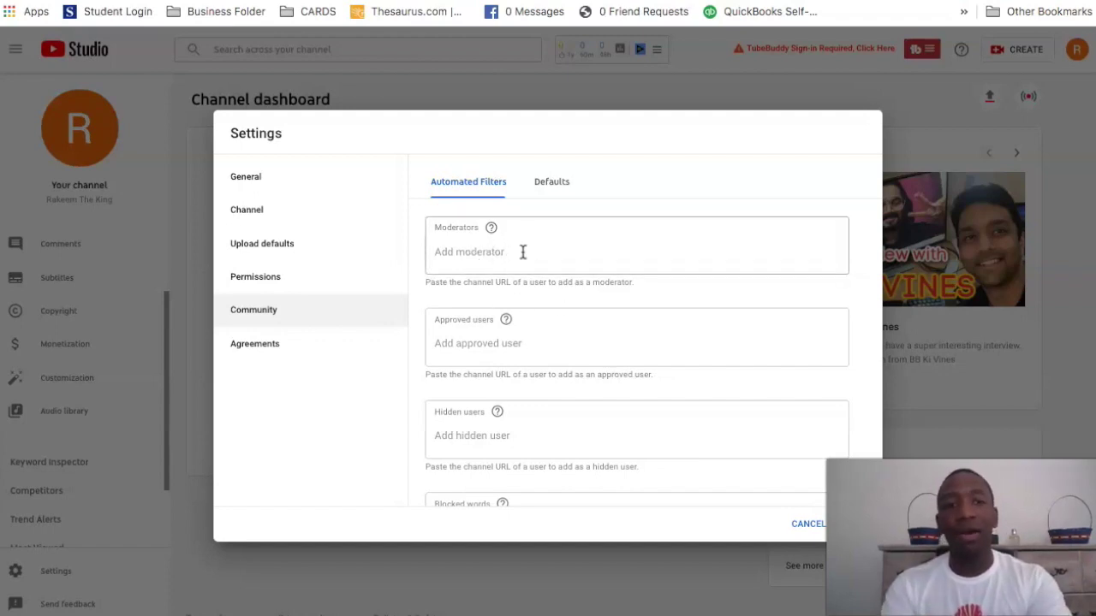
scroll(531, 355, down, 1)
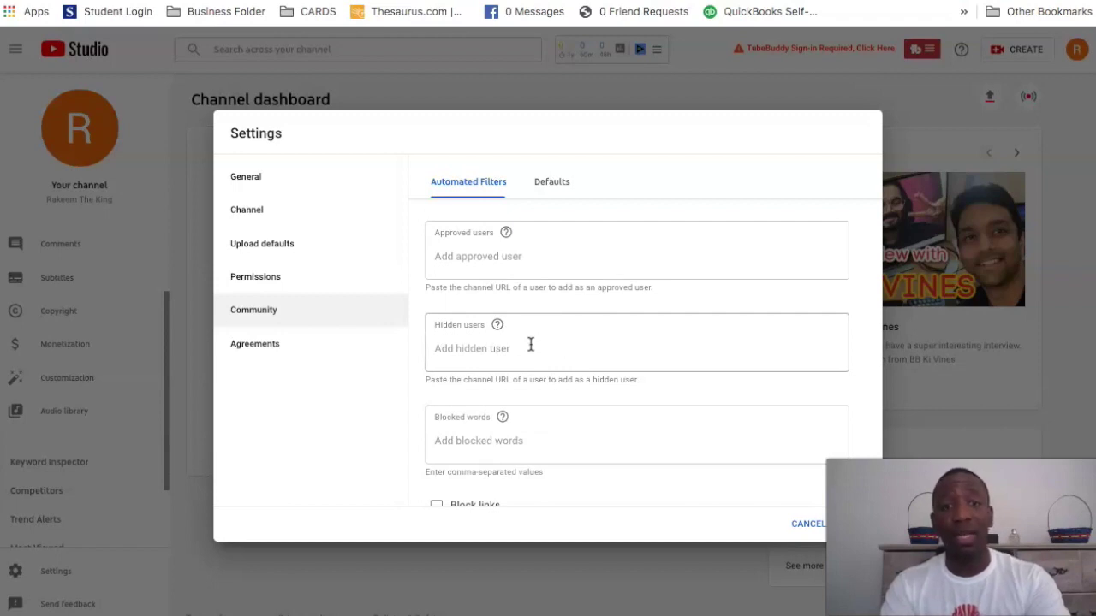
scroll(531, 344, down, 1)
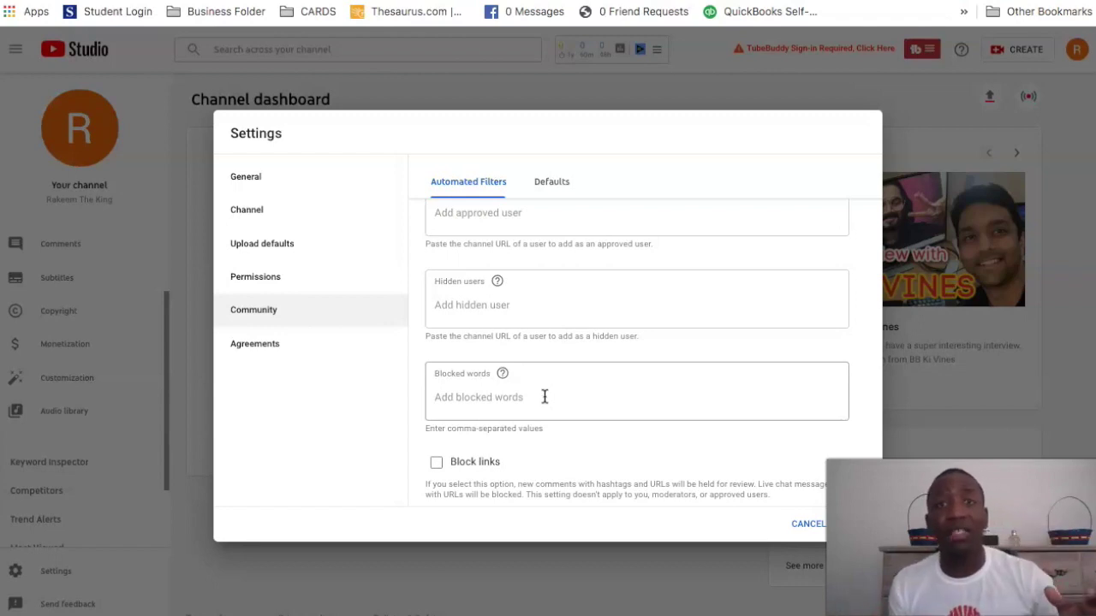
click(544, 396)
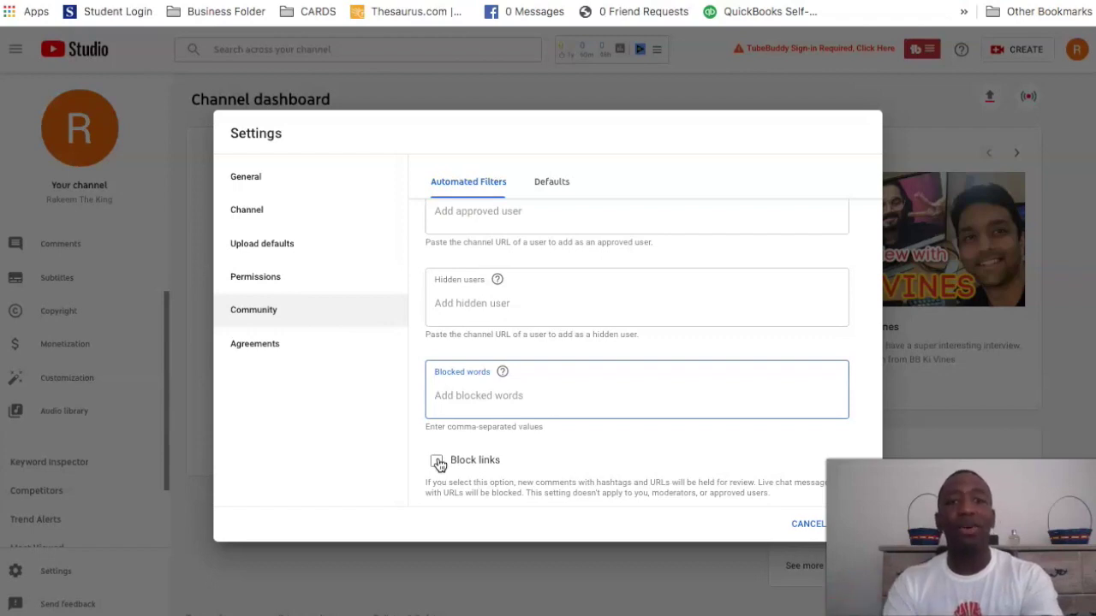
click(438, 462)
click(436, 462)
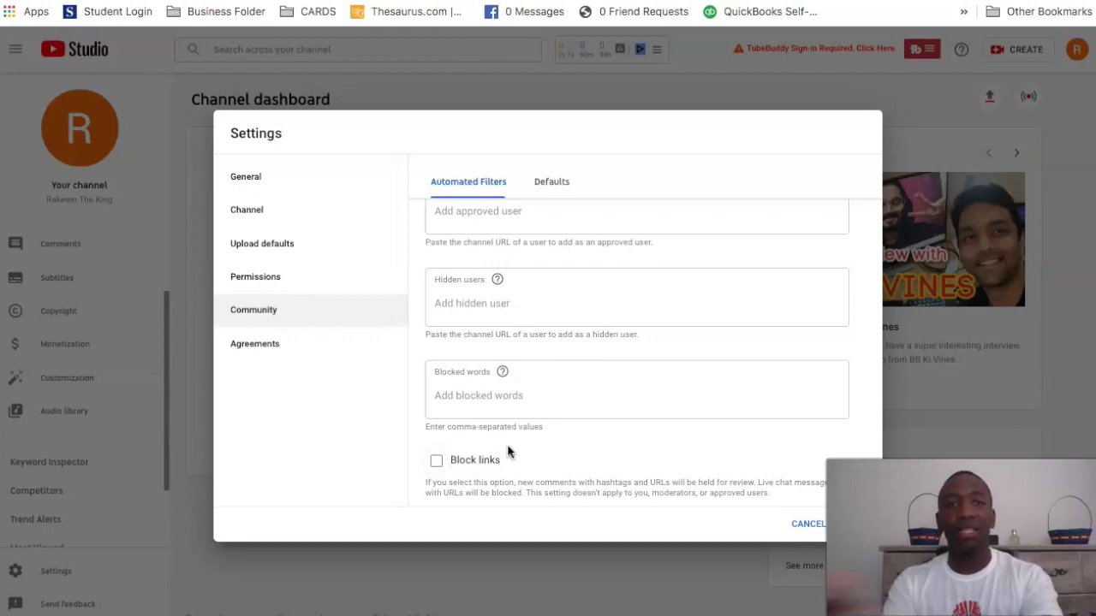